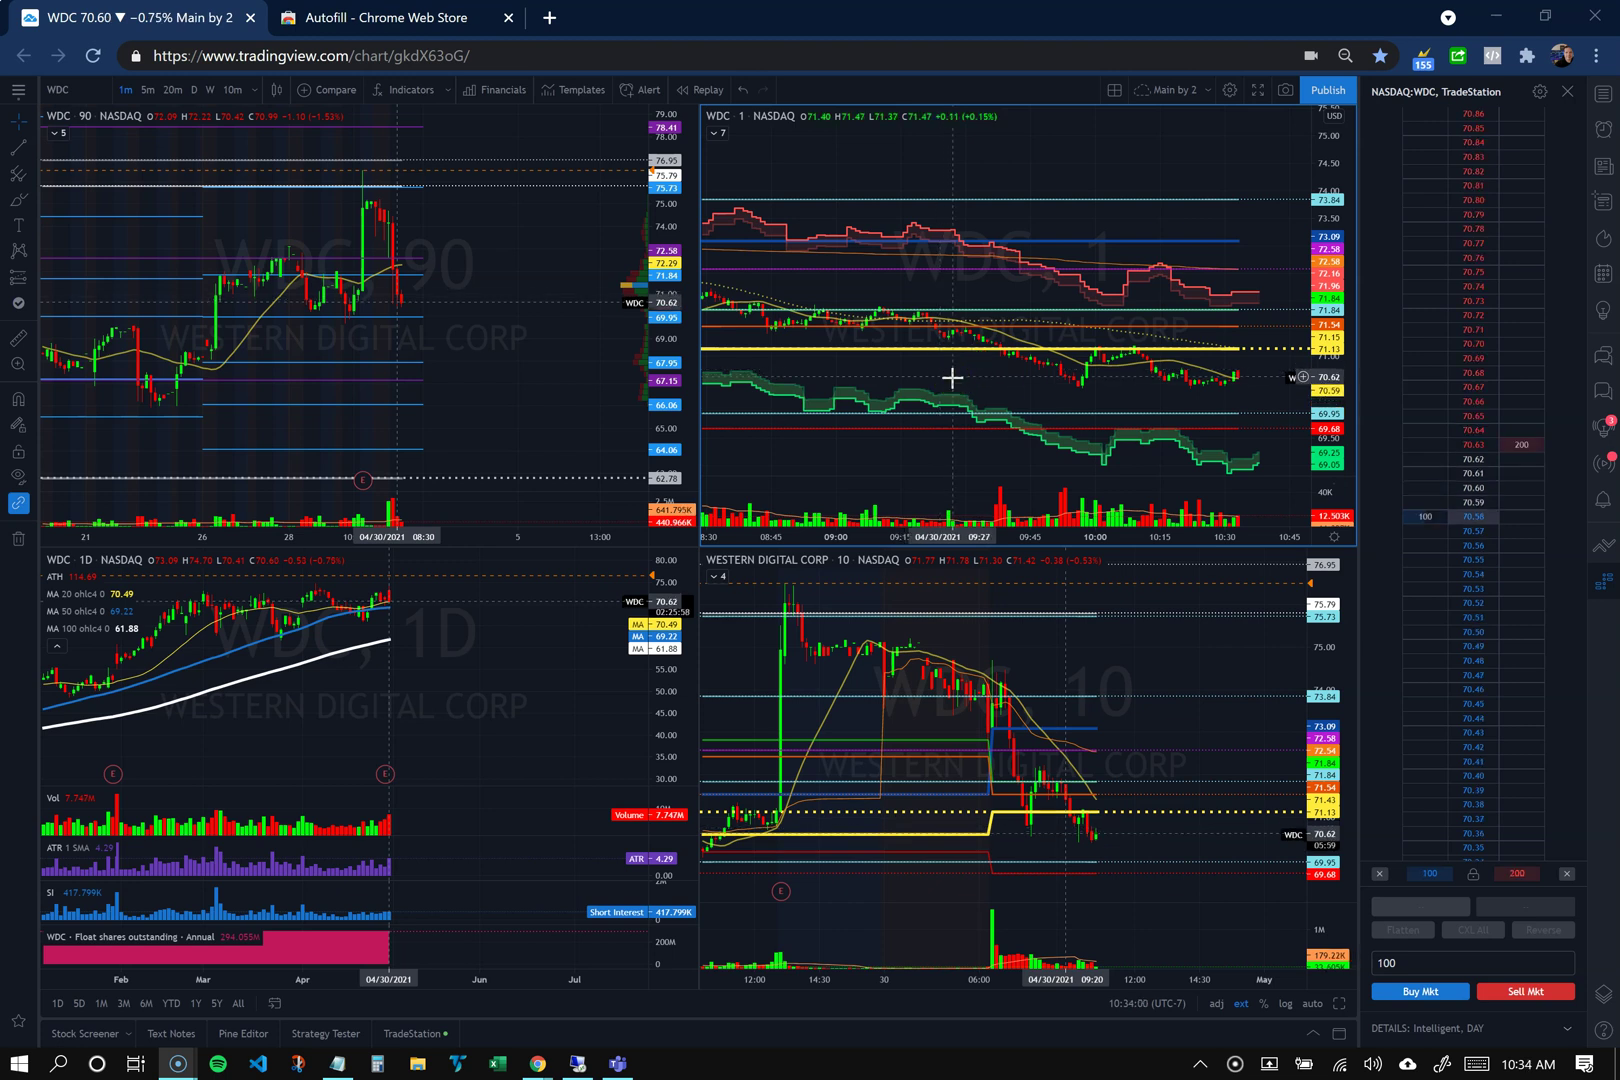
# - Activate the 90-minute, daily and 1-minute chart panes, glance at the Autofill store page, return
pyautogui.click(487, 367)
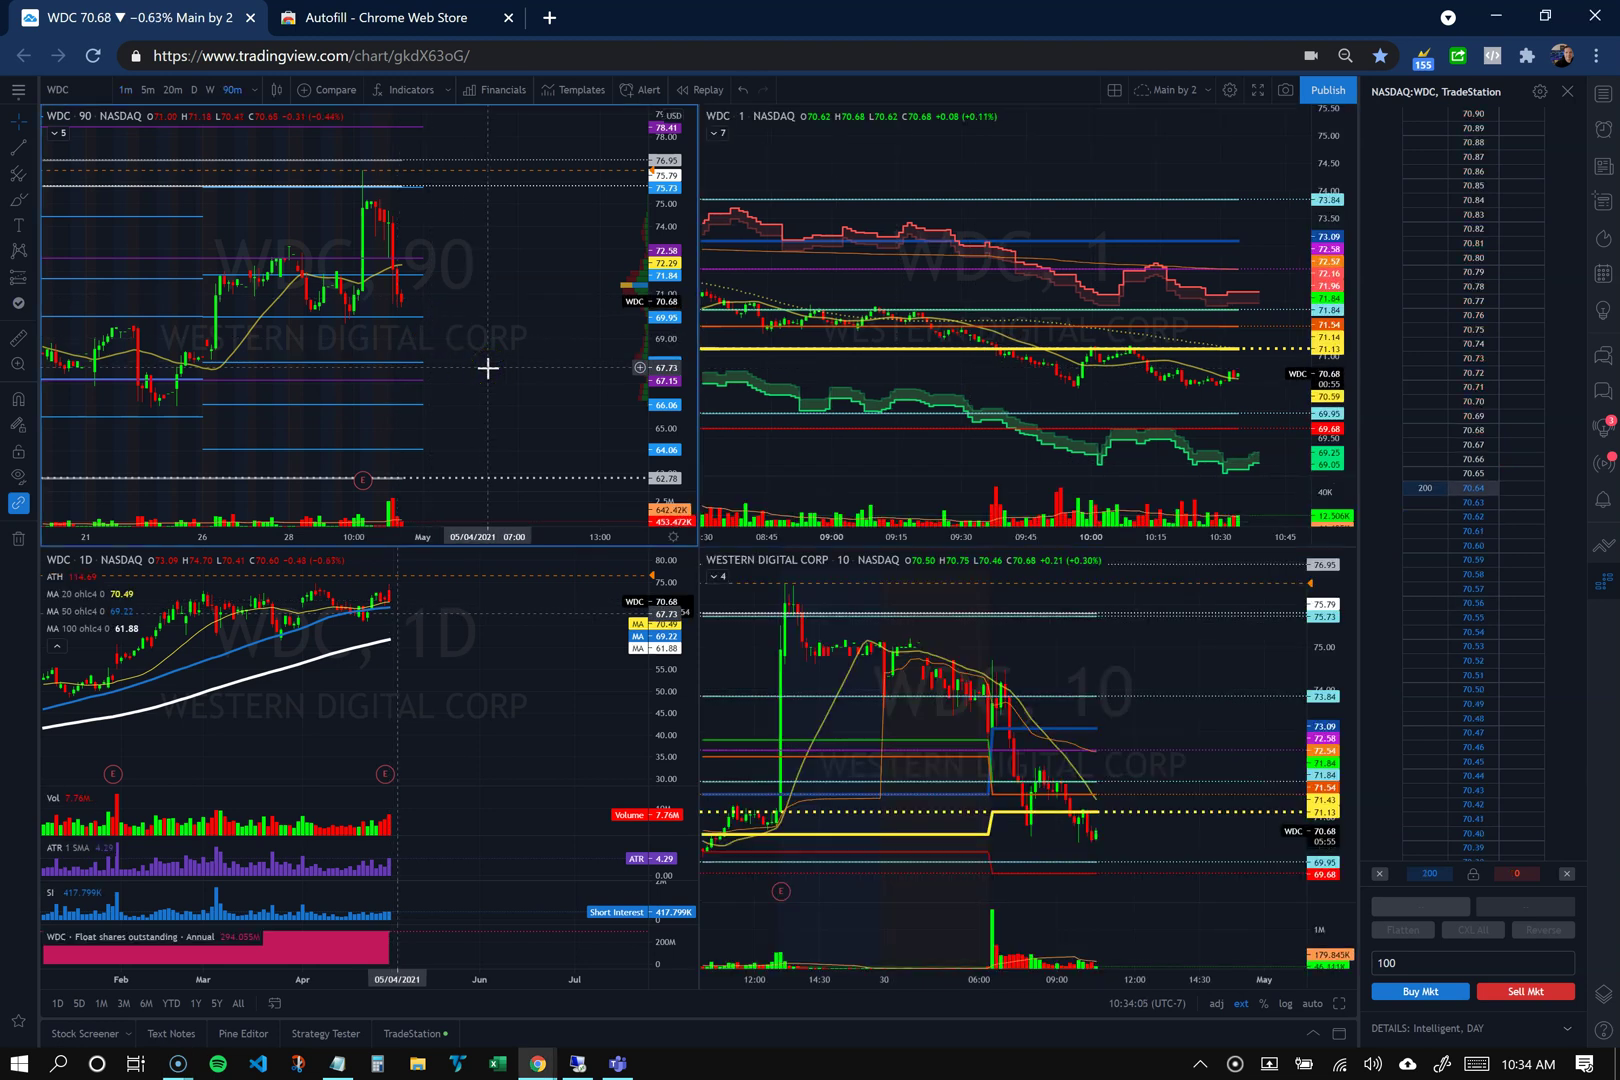
pyautogui.hscroll(-5, 487, 367)
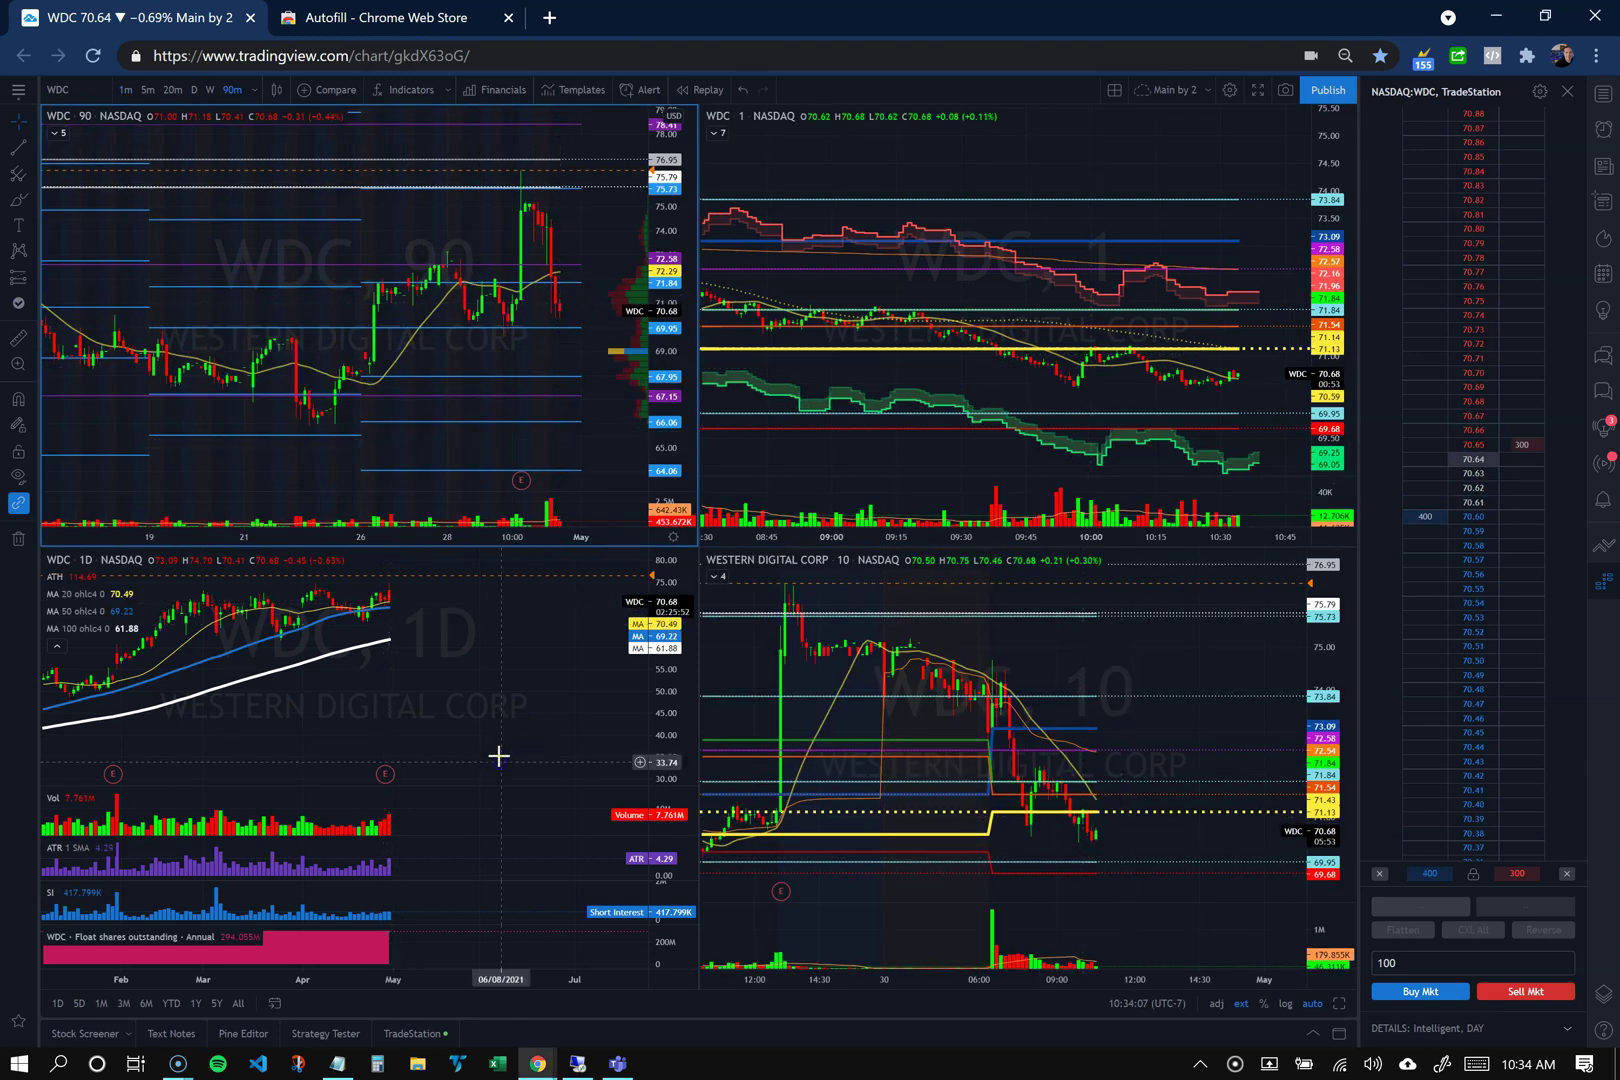
pyautogui.hscroll(-5, 505, 700)
pyautogui.click(510, 640)
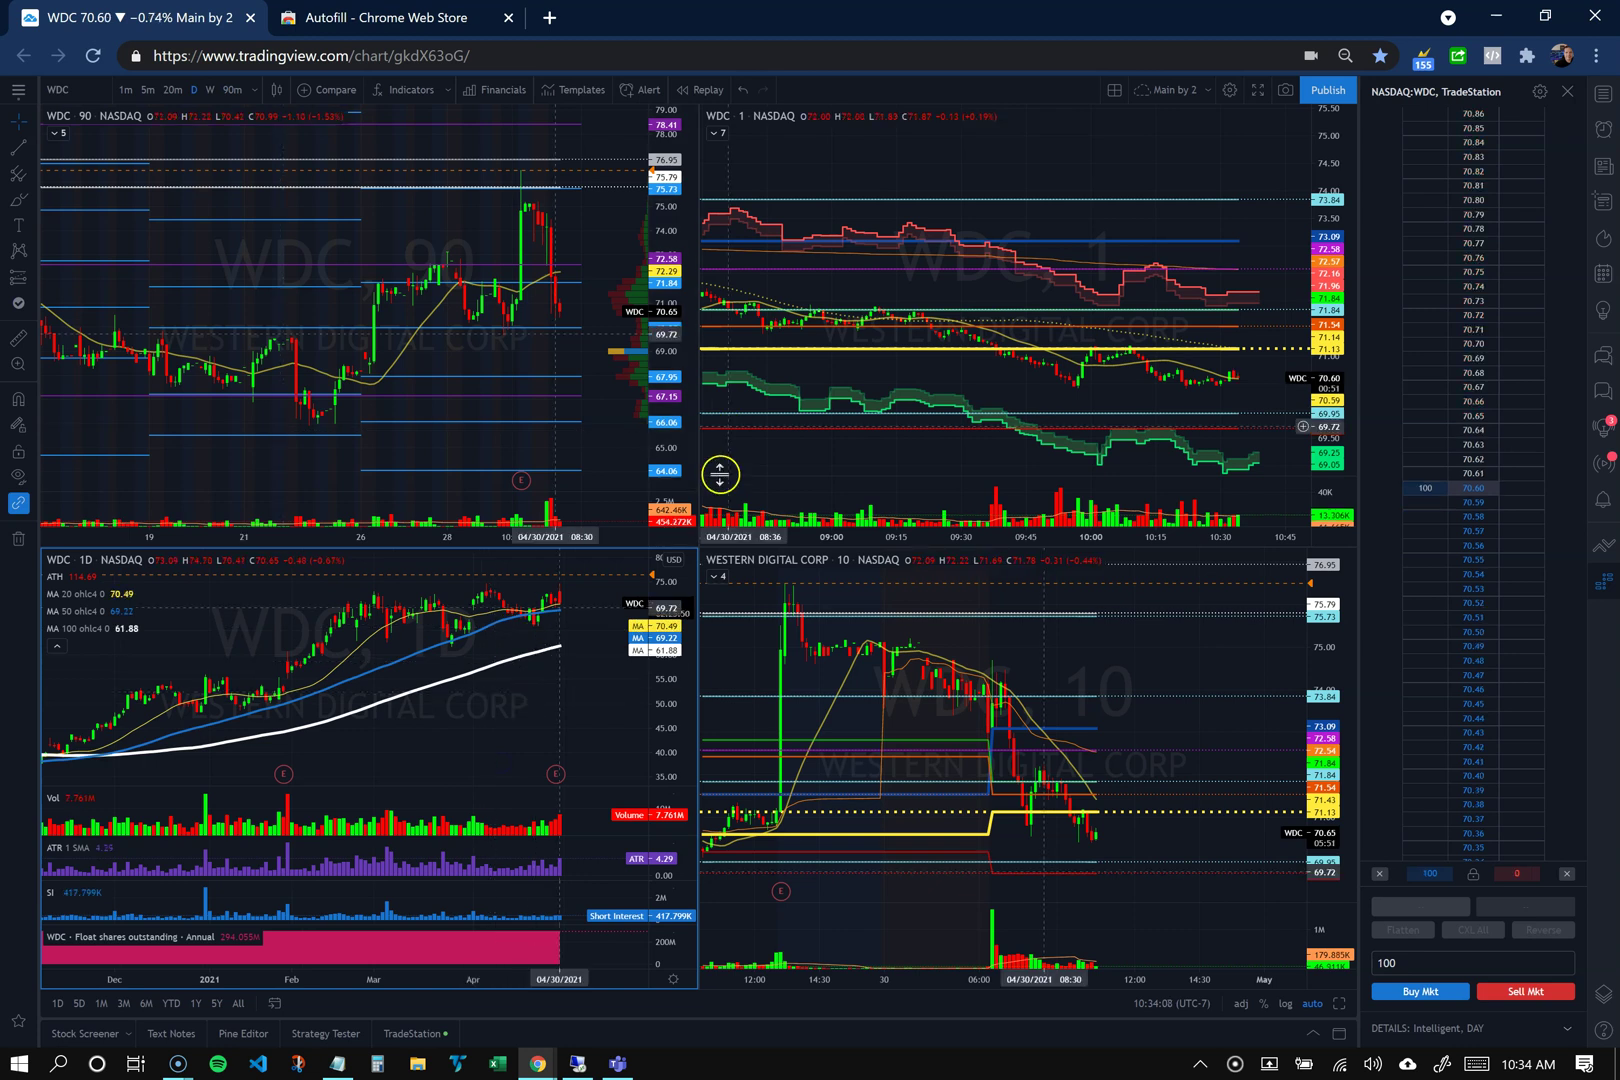
pyautogui.click(938, 286)
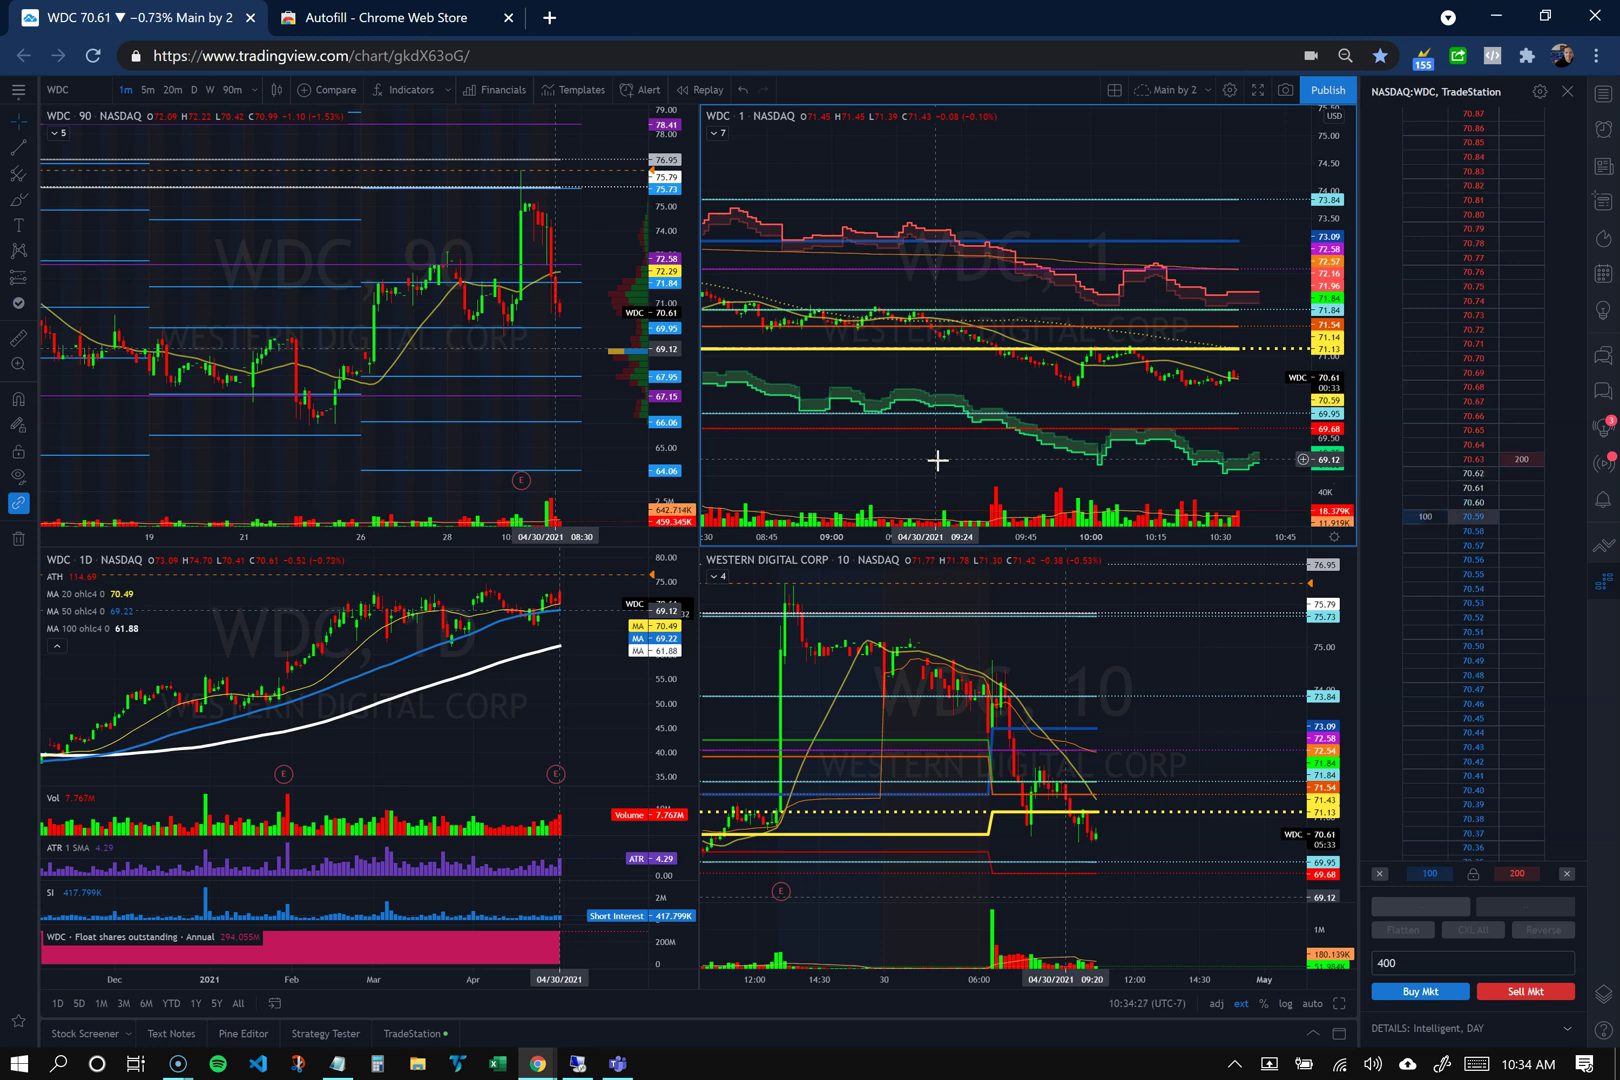
pyautogui.click(991, 405)
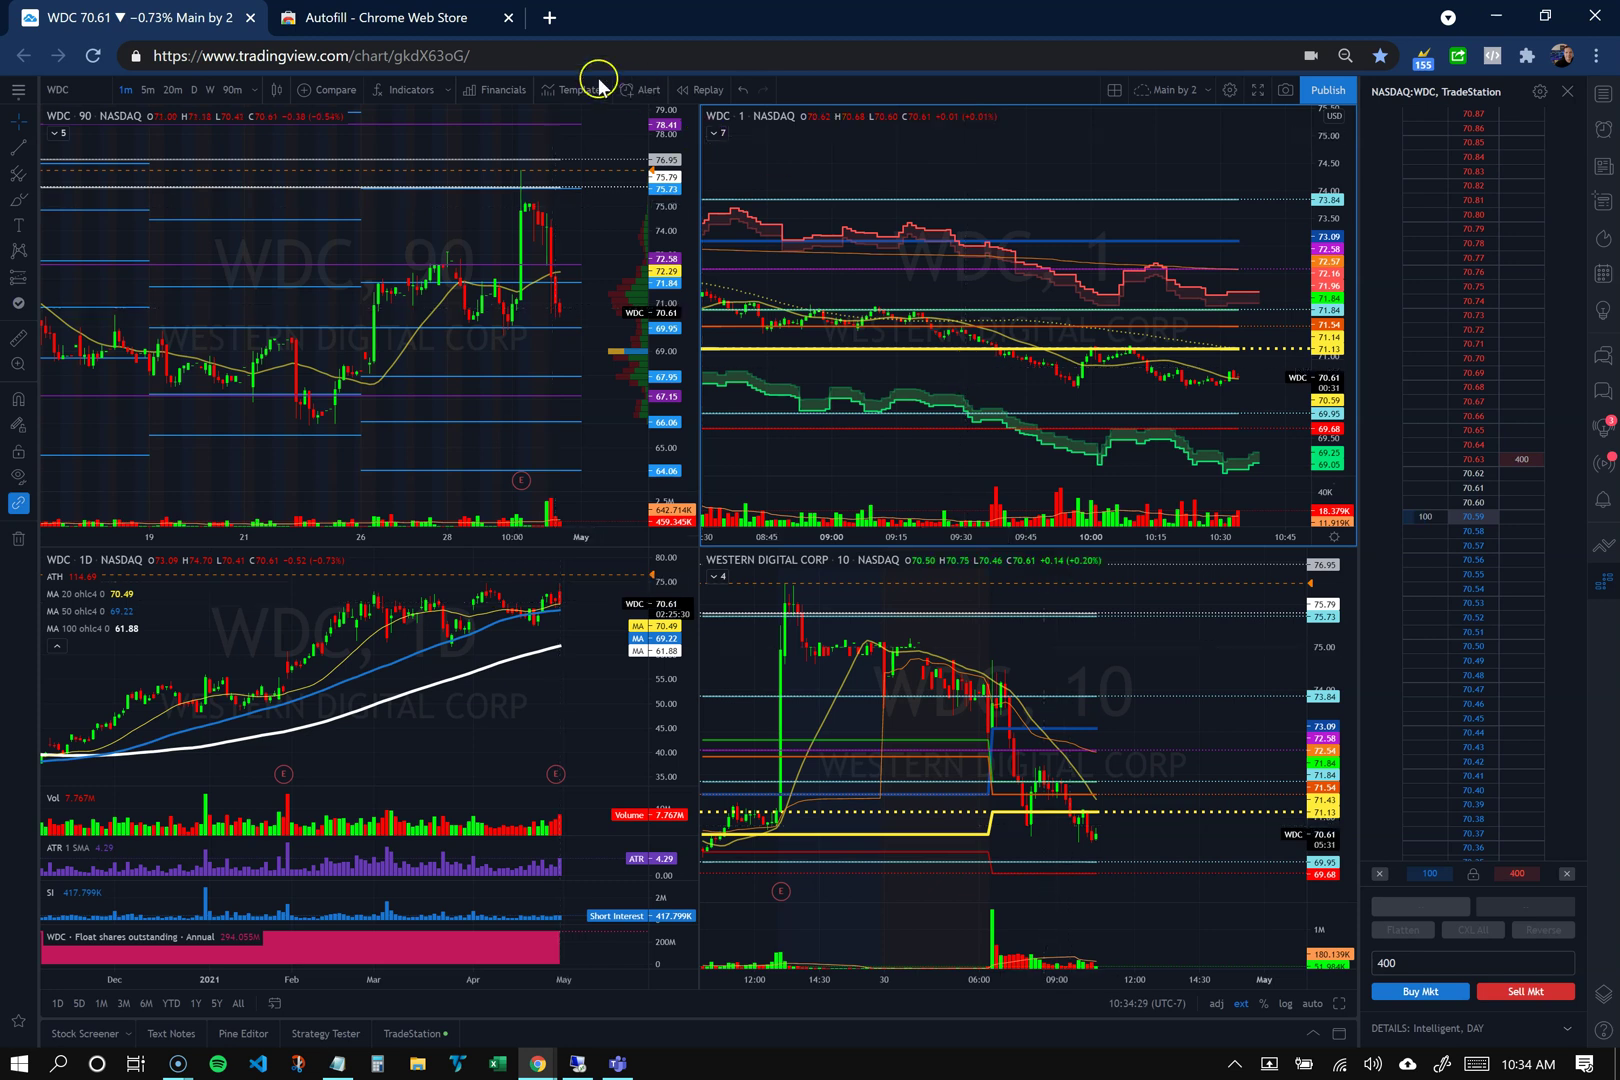
pyautogui.click(398, 17)
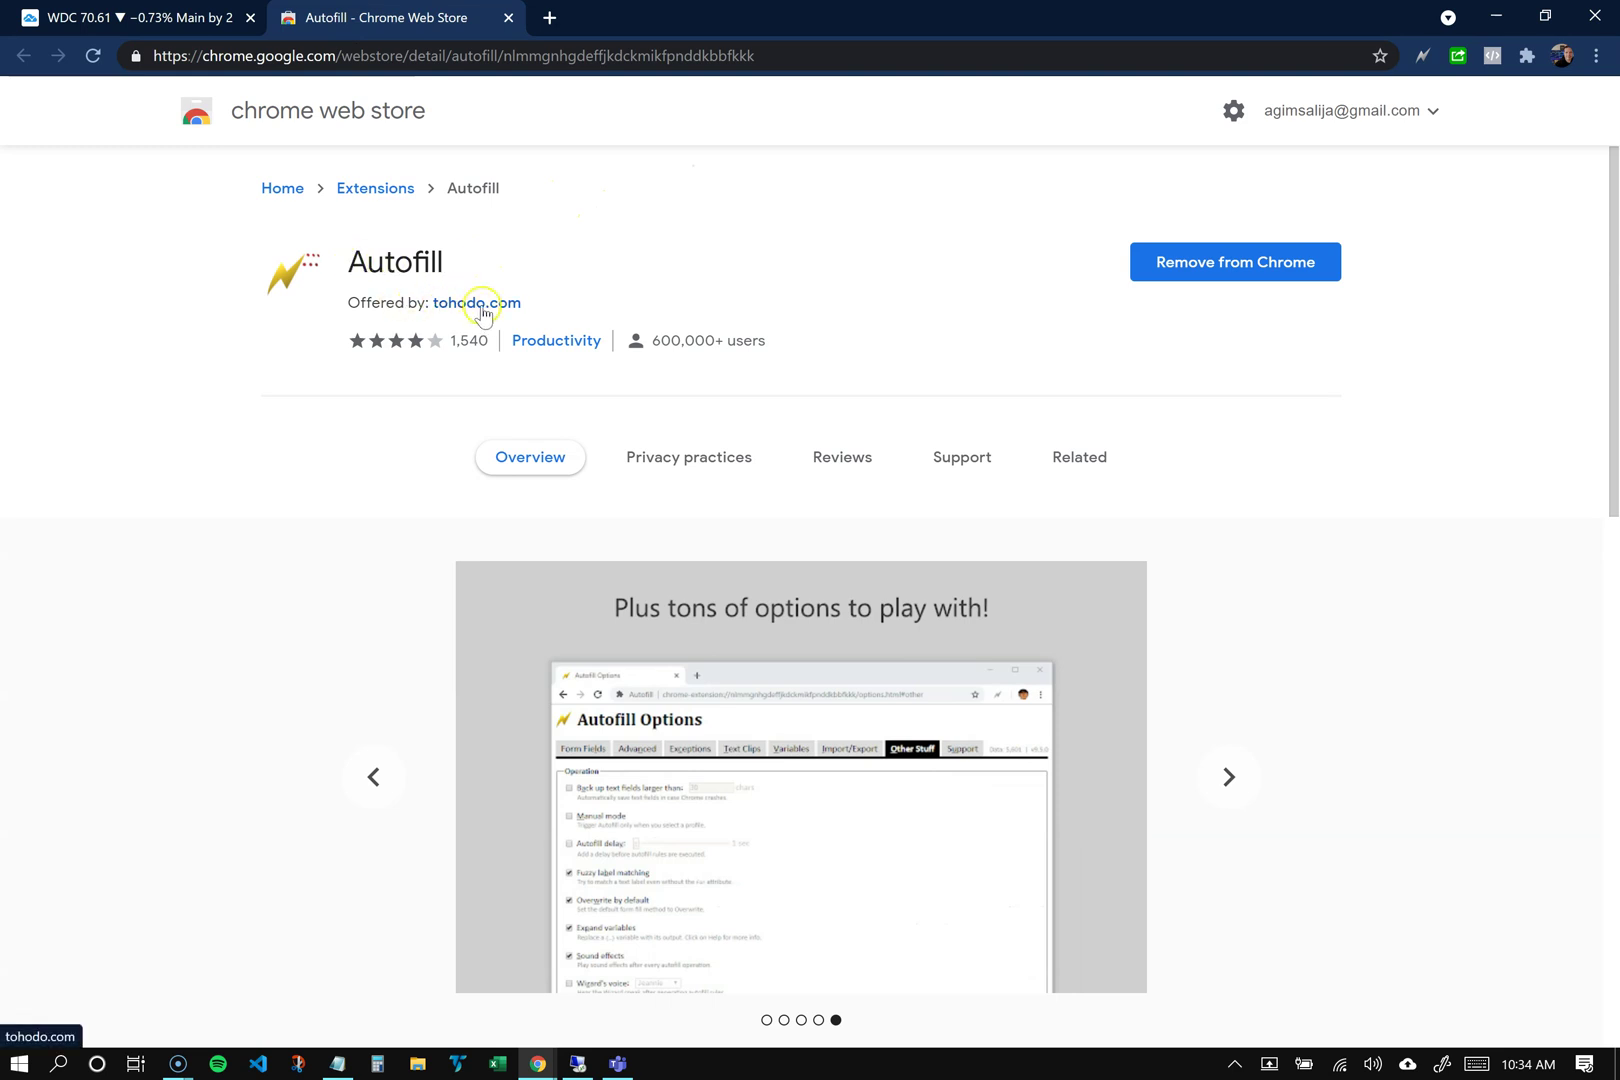
pyautogui.click(157, 18)
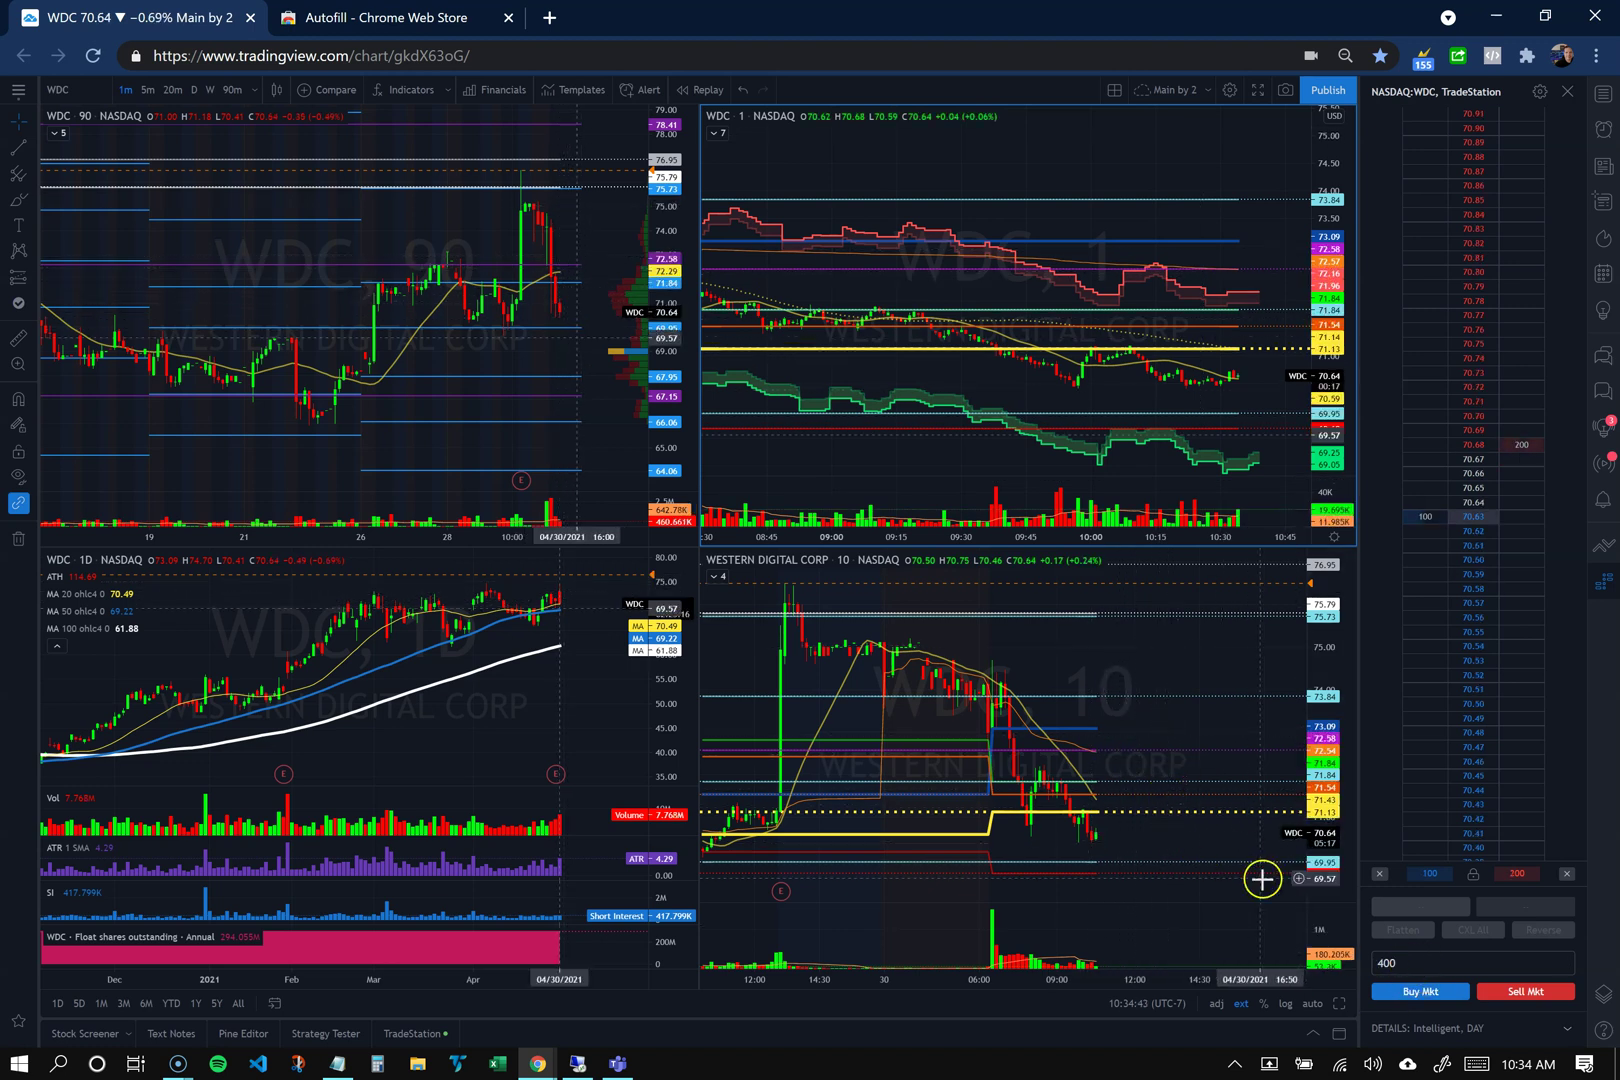
# - Select the 400 order quantity, inspect the full order entry panel, then return to the DOM ladder
pyautogui.click(1393, 963)
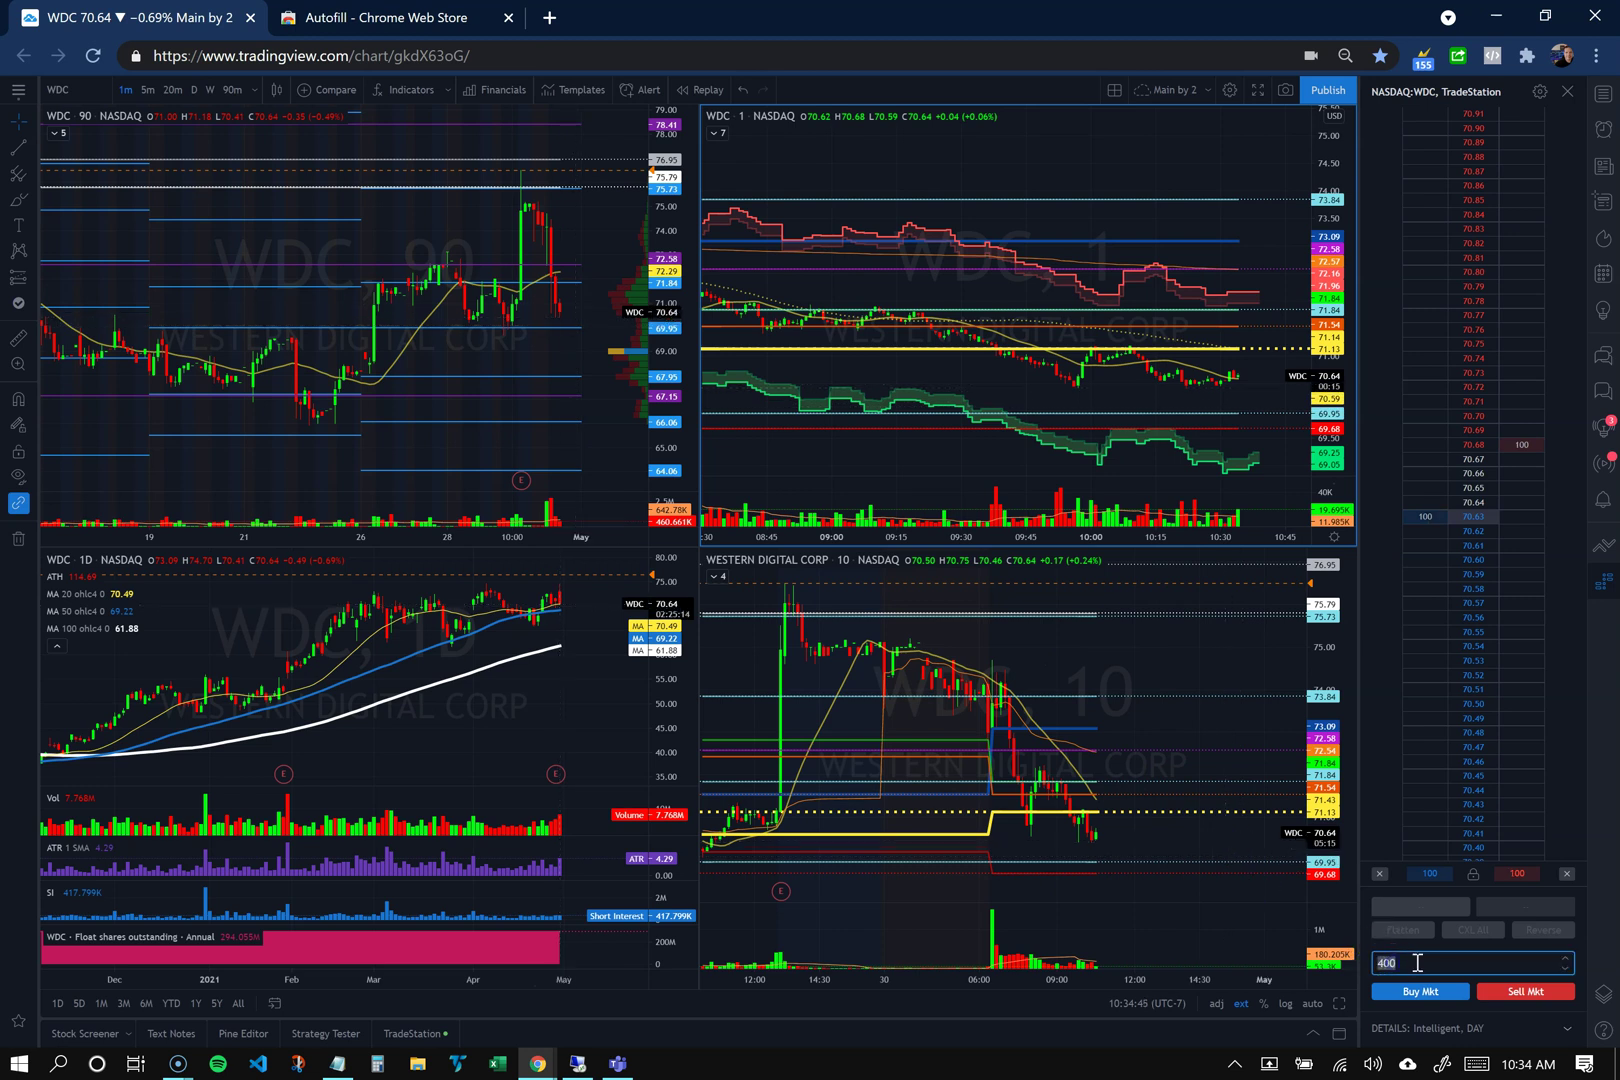
pyautogui.click(1604, 550)
pyautogui.click(1400, 437)
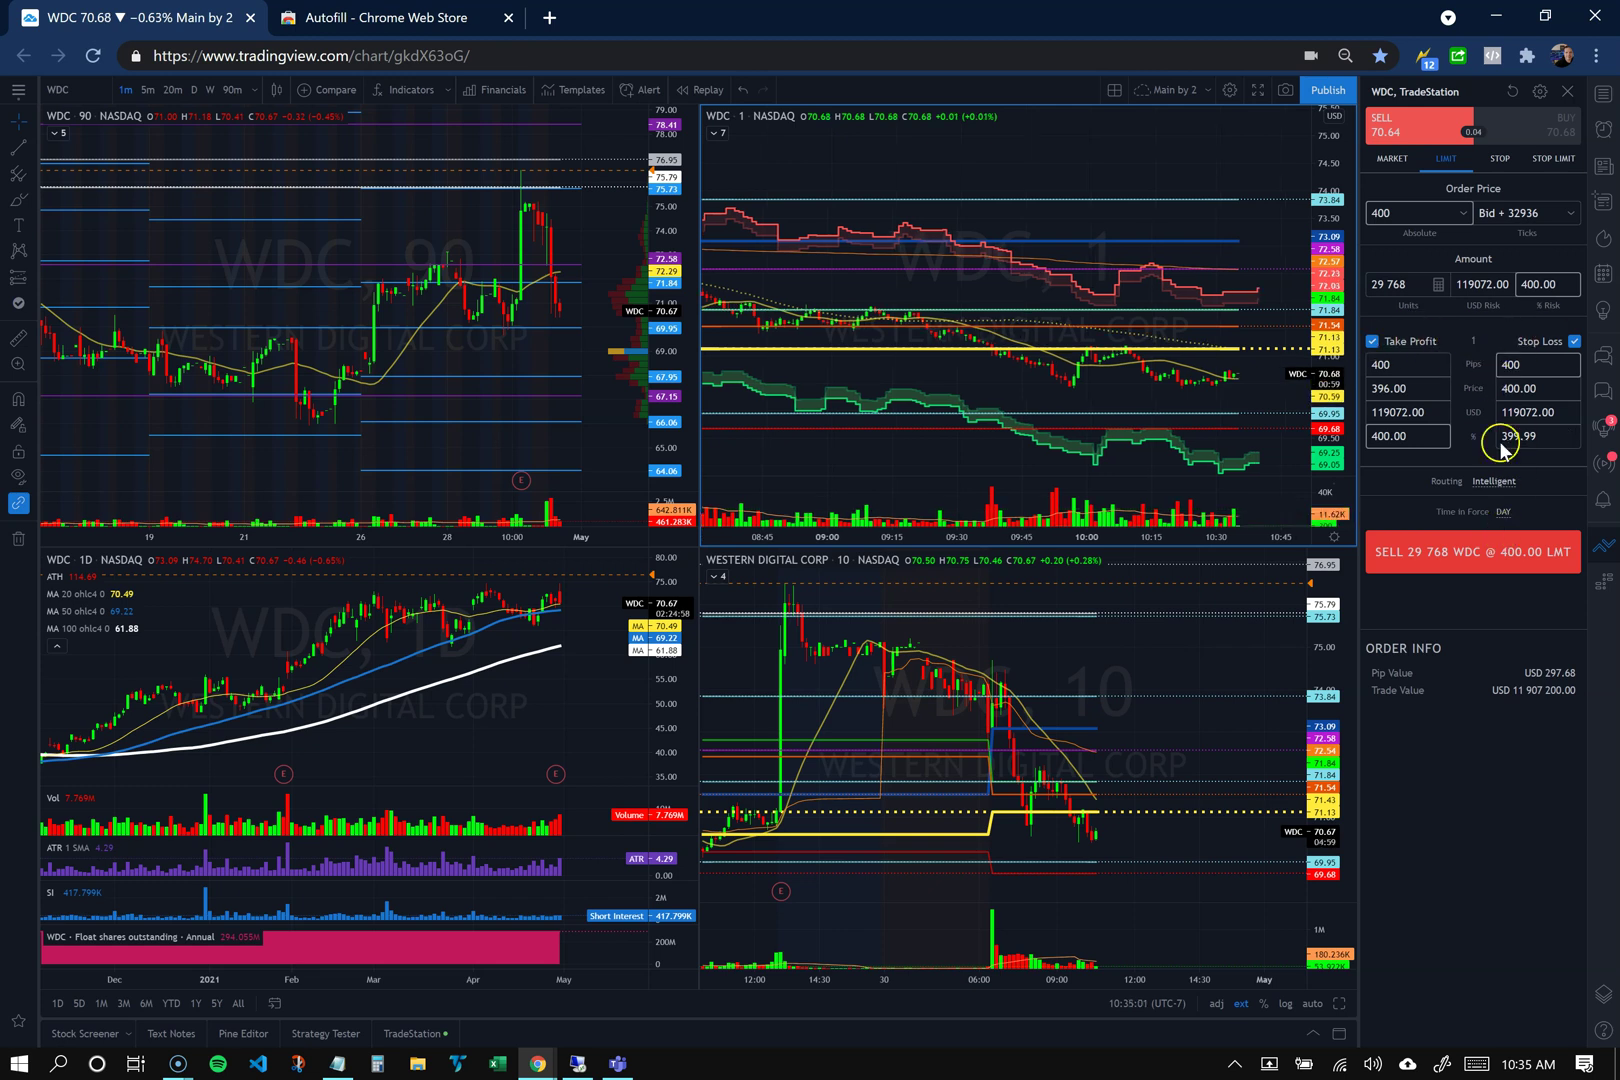
pyautogui.click(1608, 585)
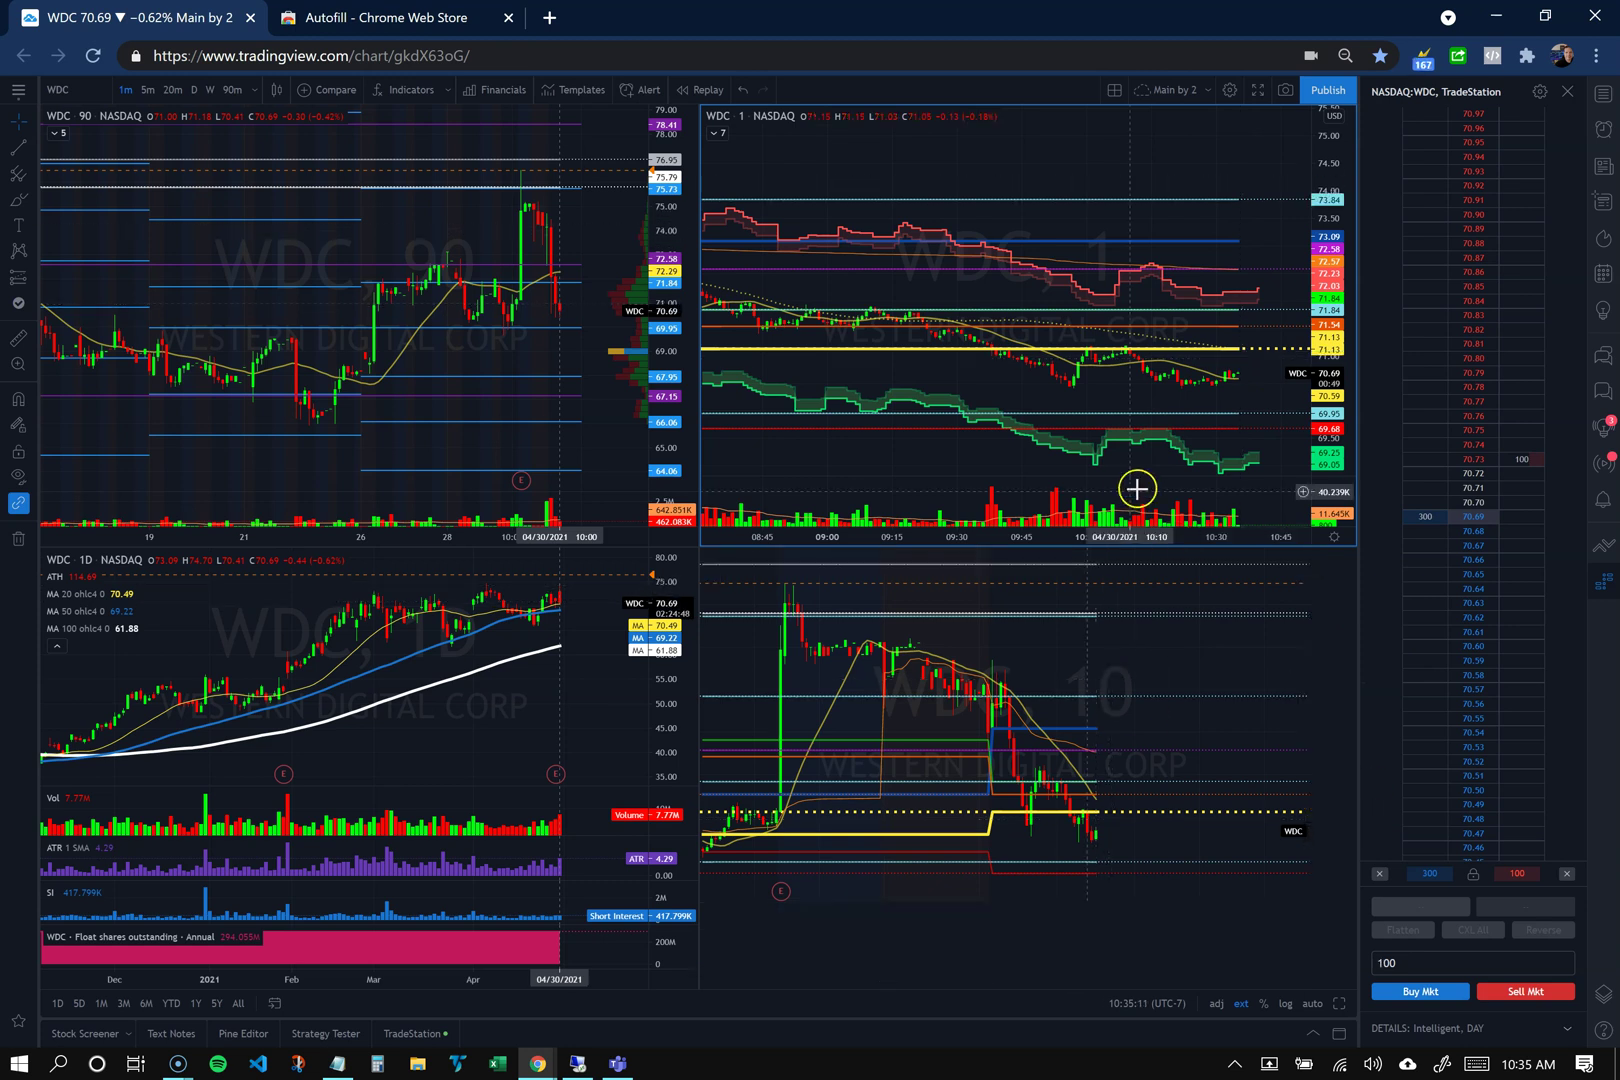
# - Replace the order quantity with 100
pyautogui.doubleClick(1405, 960)
pyautogui.write('100')
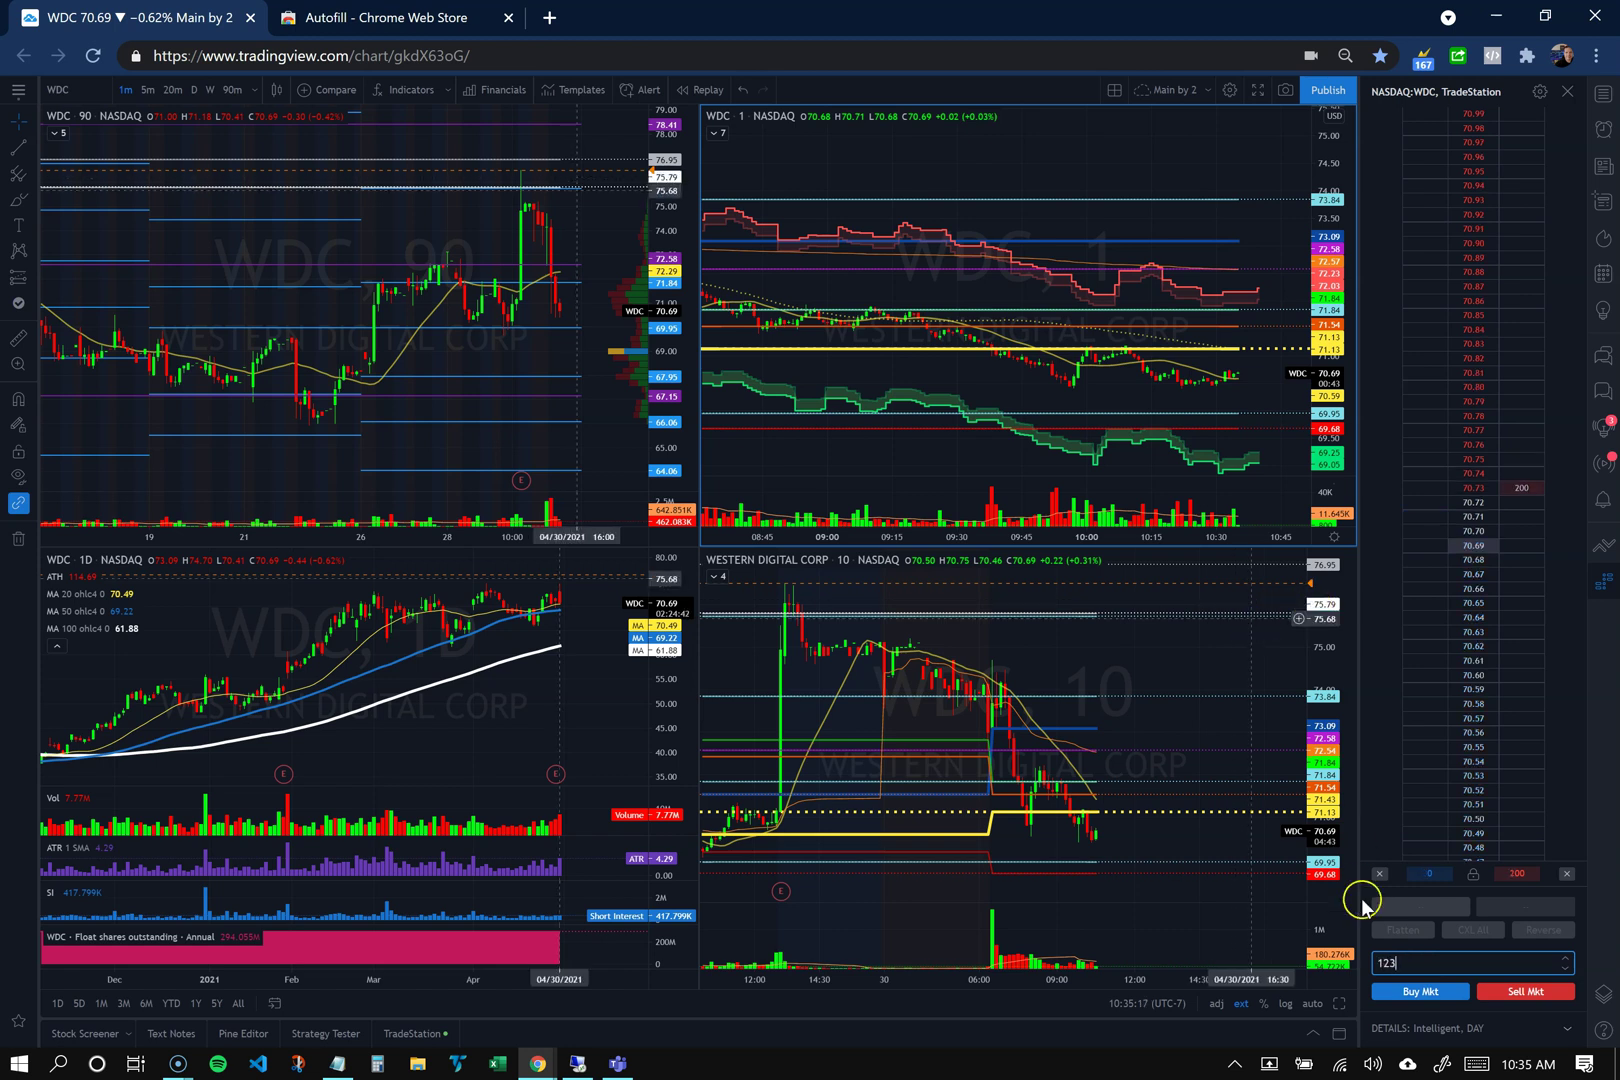
pyautogui.click(1187, 401)
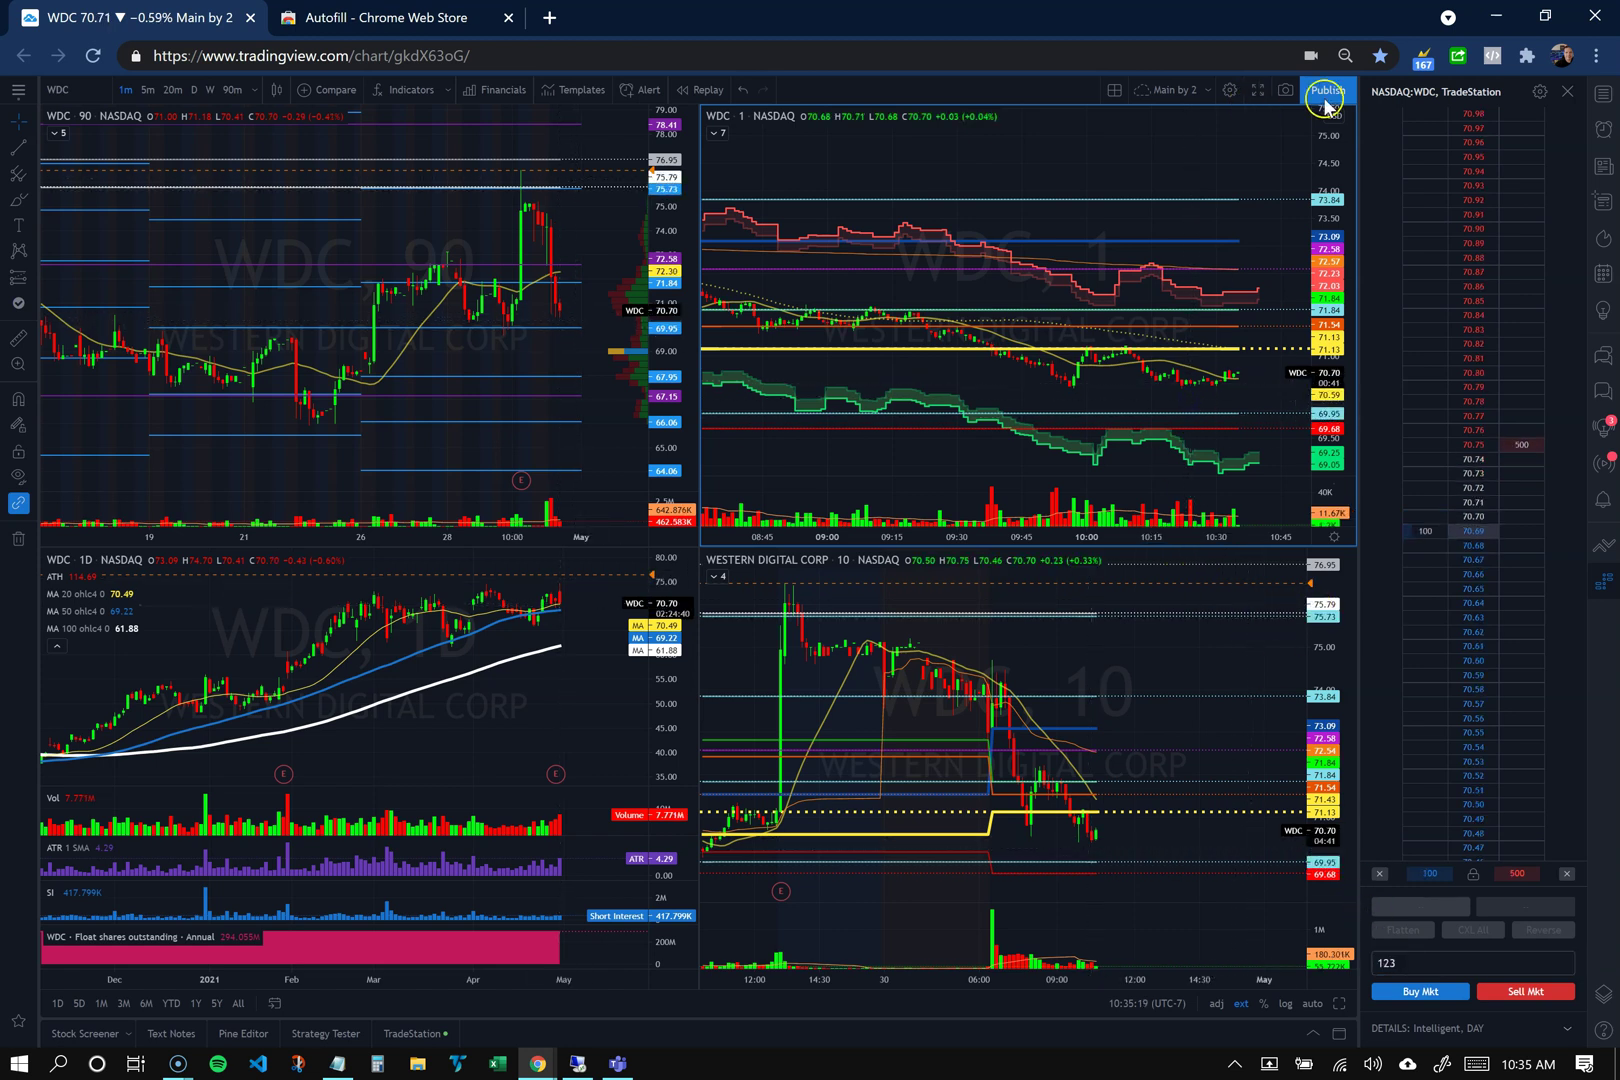
# - Create a new Autofill profile named 'test' and generate autofill rules from the quantity field
pyautogui.click(1420, 60)
pyautogui.click(270, 90)
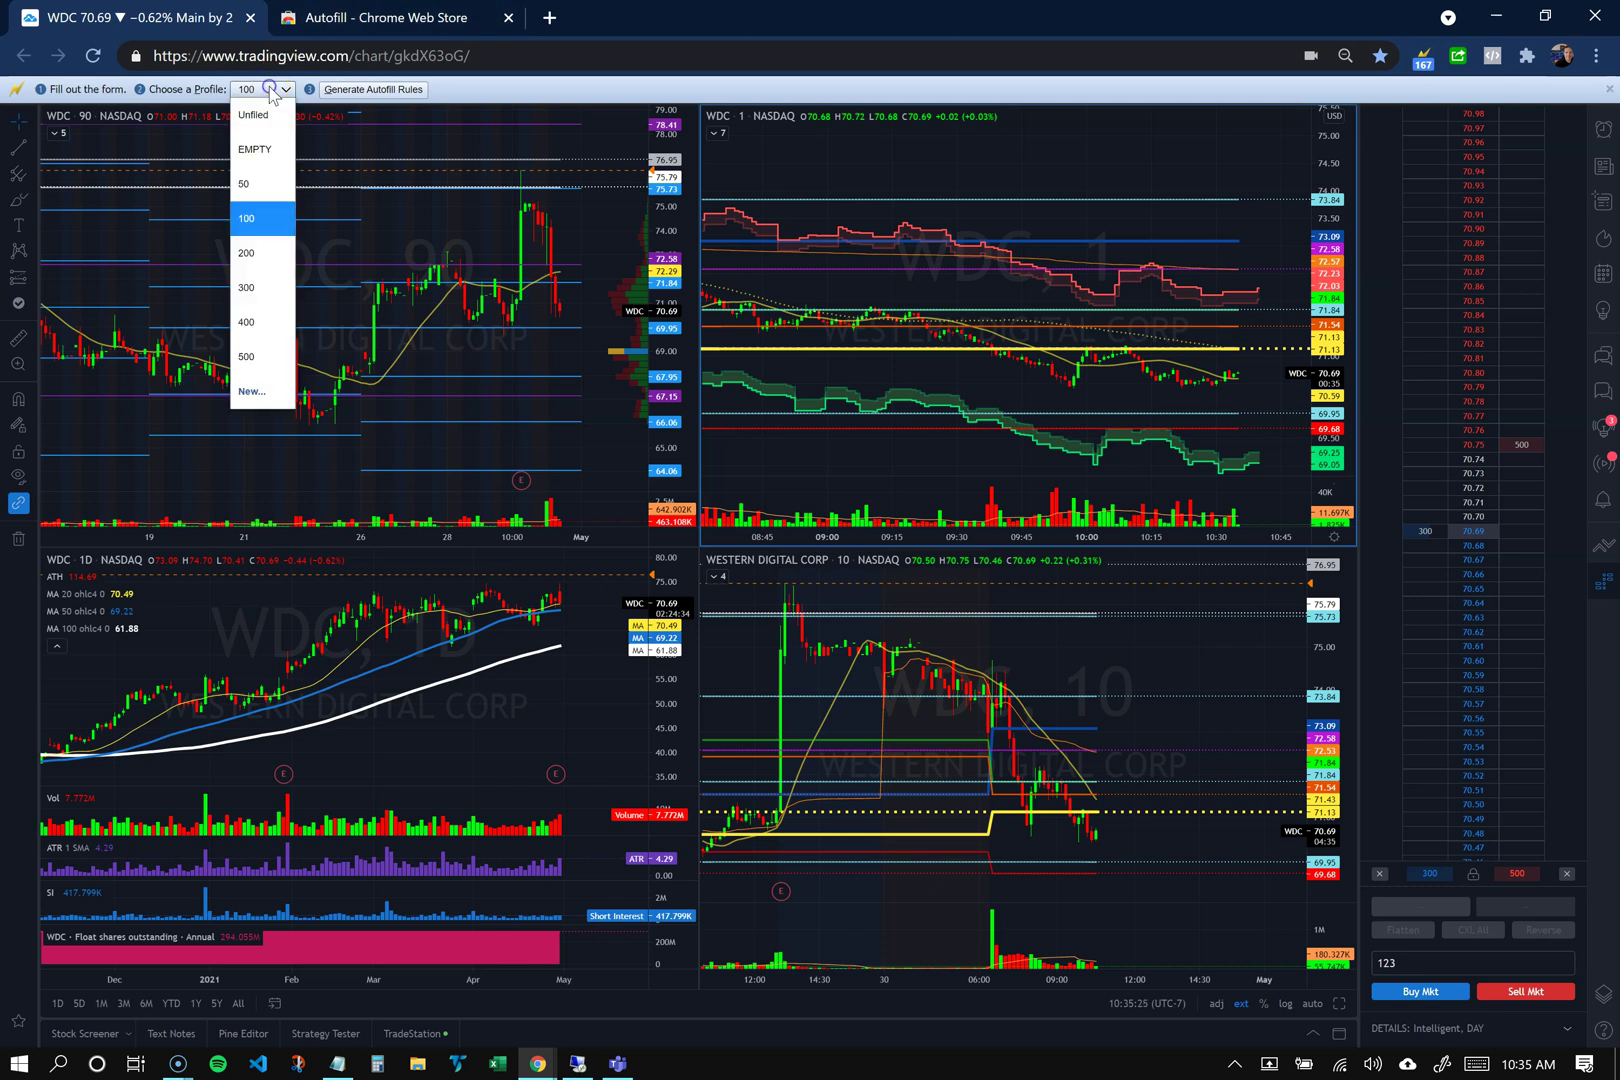
pyautogui.click(270, 391)
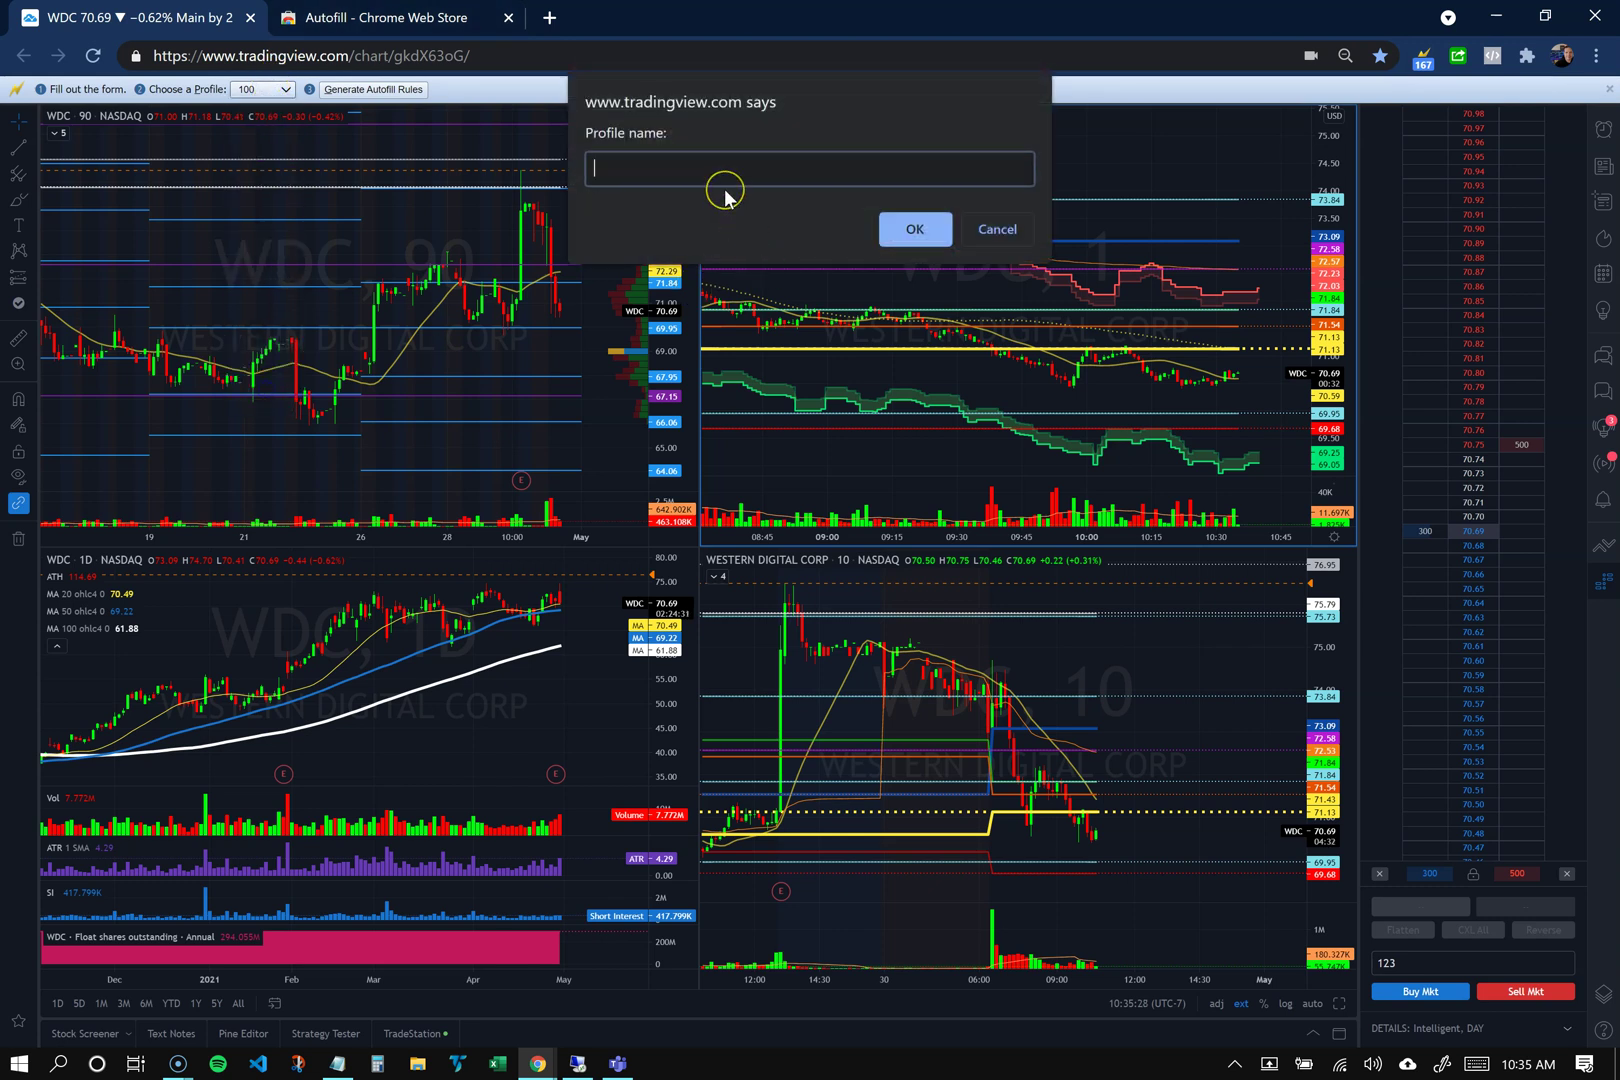
pyautogui.write('test')
pyautogui.click(914, 231)
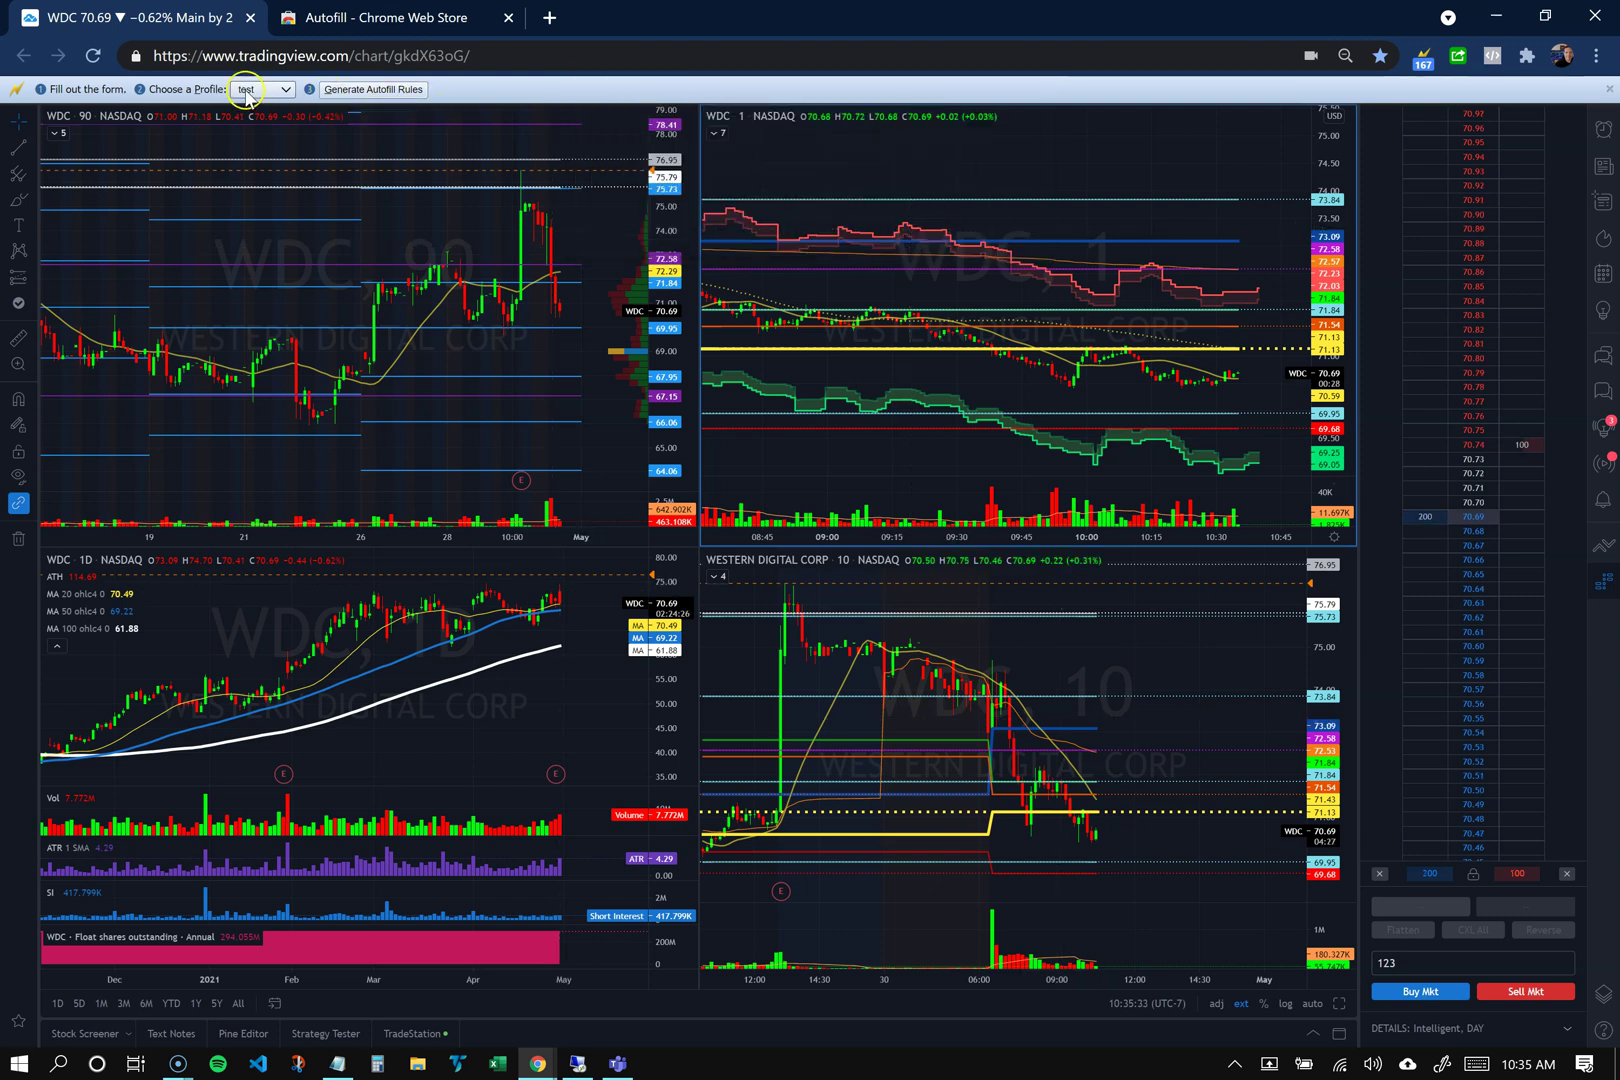
pyautogui.click(380, 92)
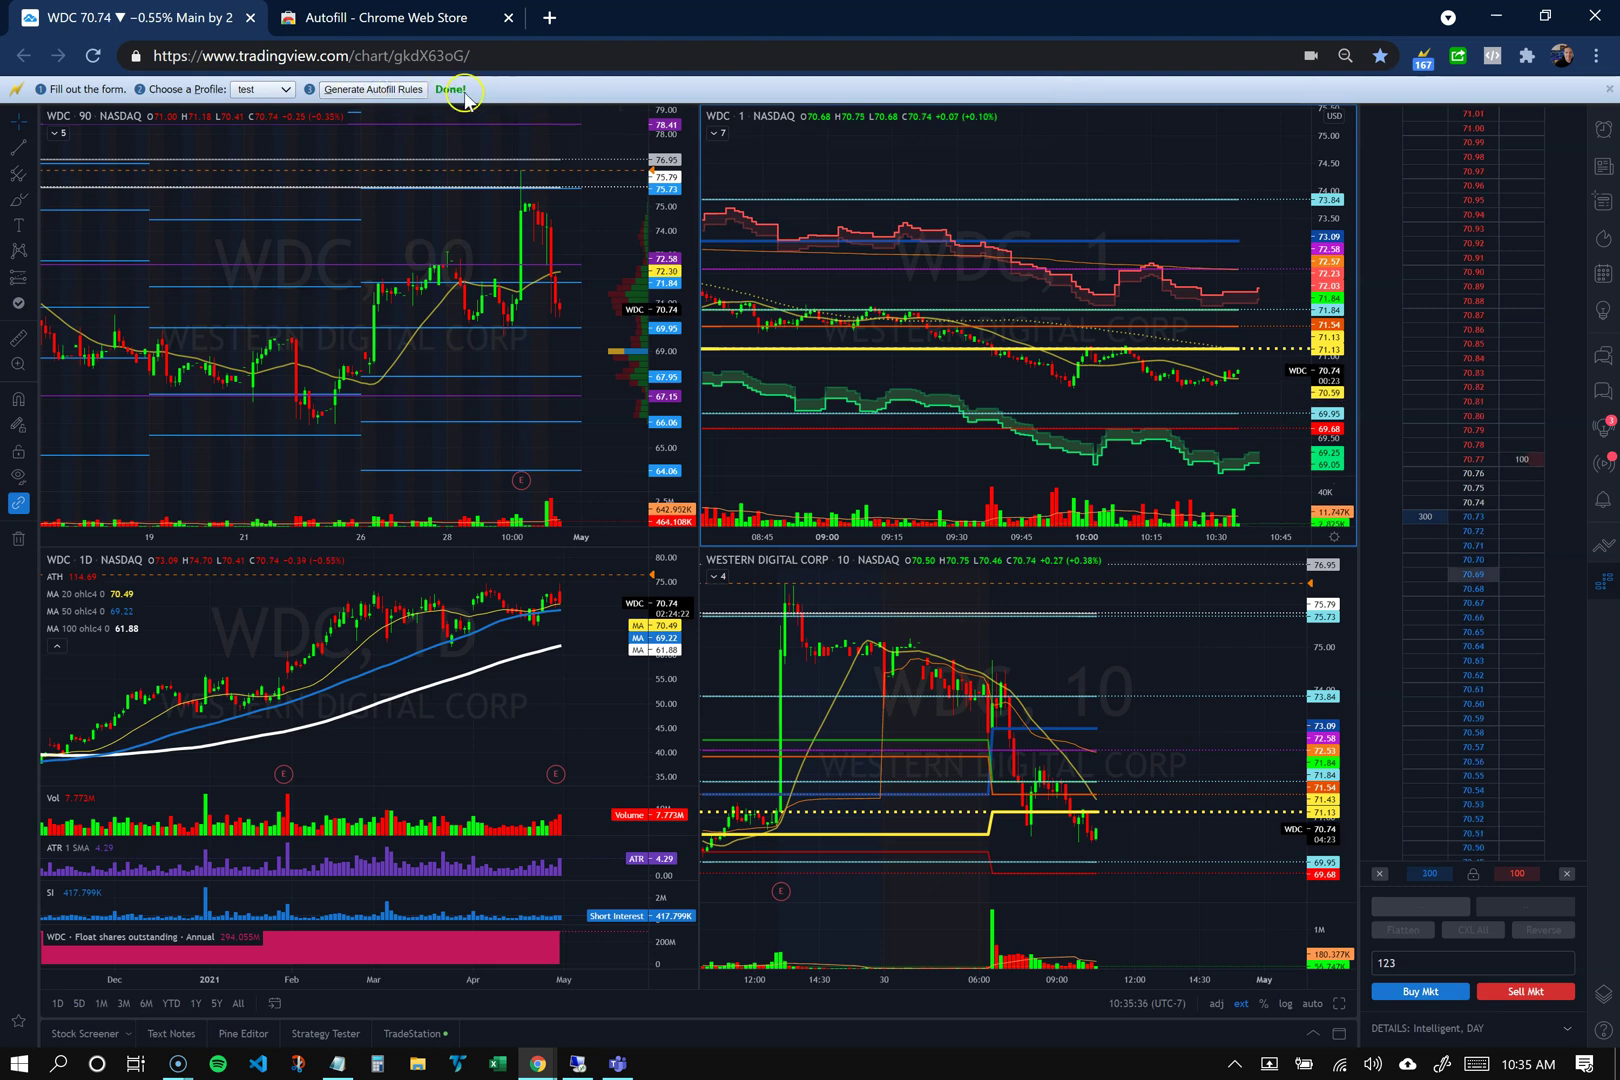
# - In Autofill settings, change the test rule's fill value to 456 and assign hotkey Alt+0
pyautogui.rightClick(1427, 66)
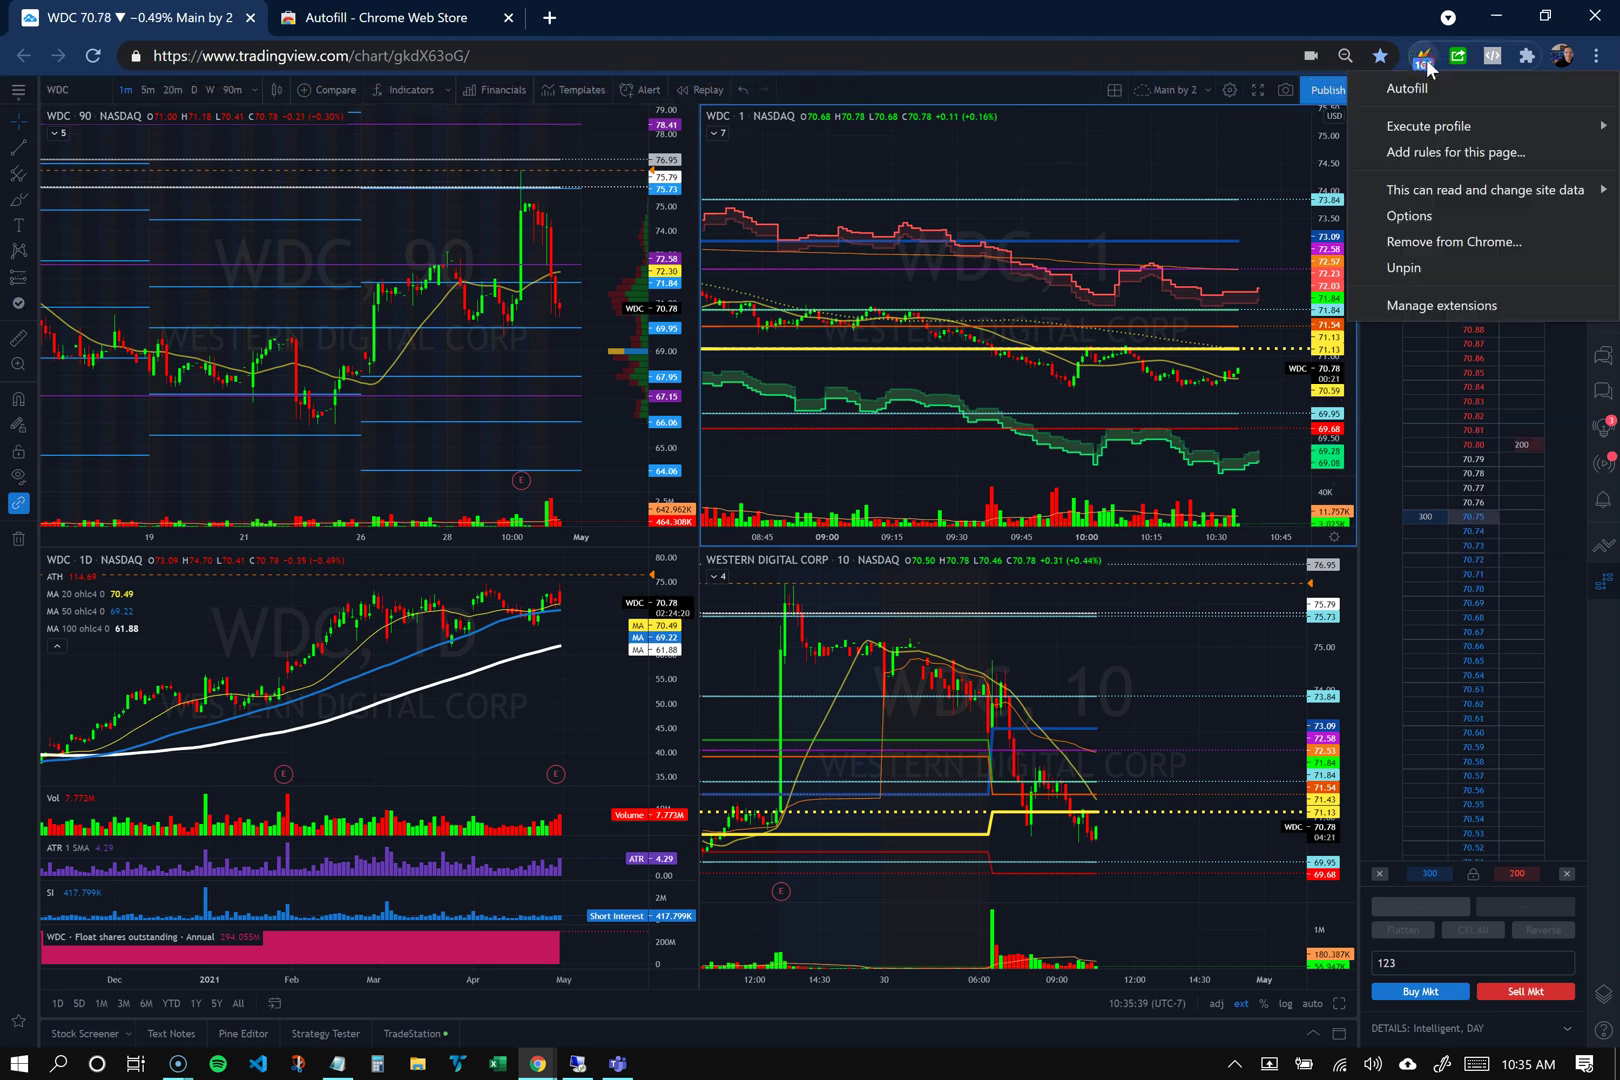
pyautogui.click(1425, 214)
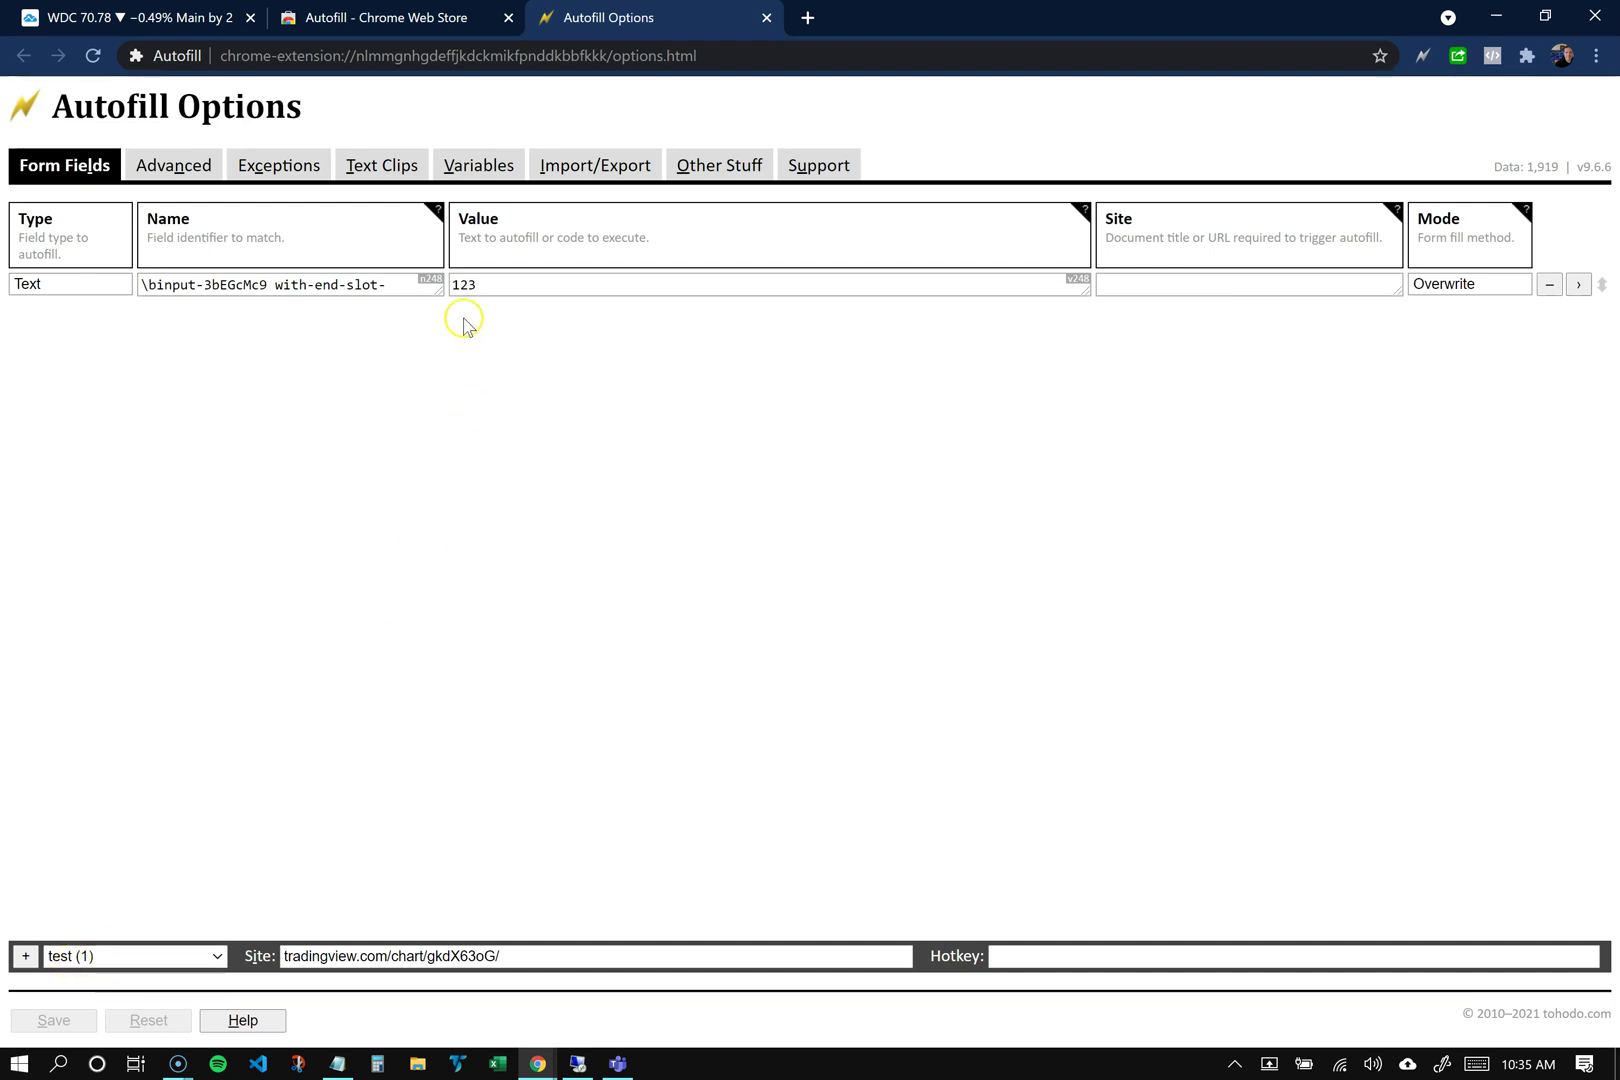
pyautogui.click(476, 286)
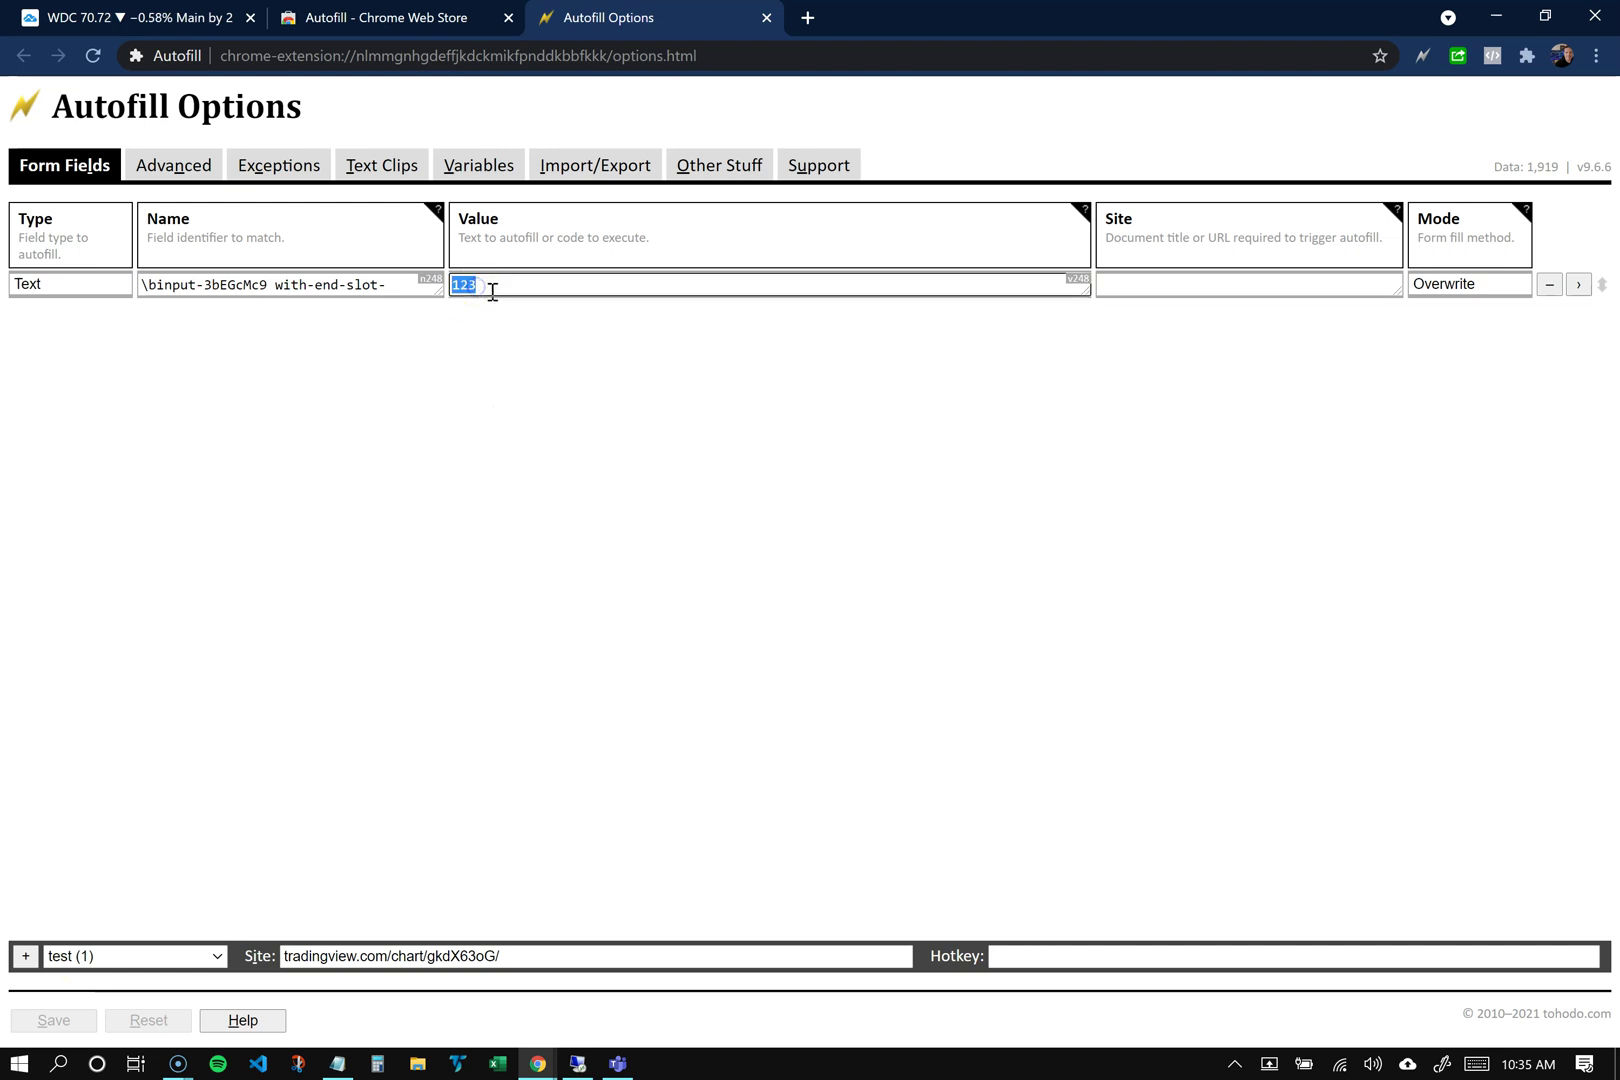
pyautogui.write('456')
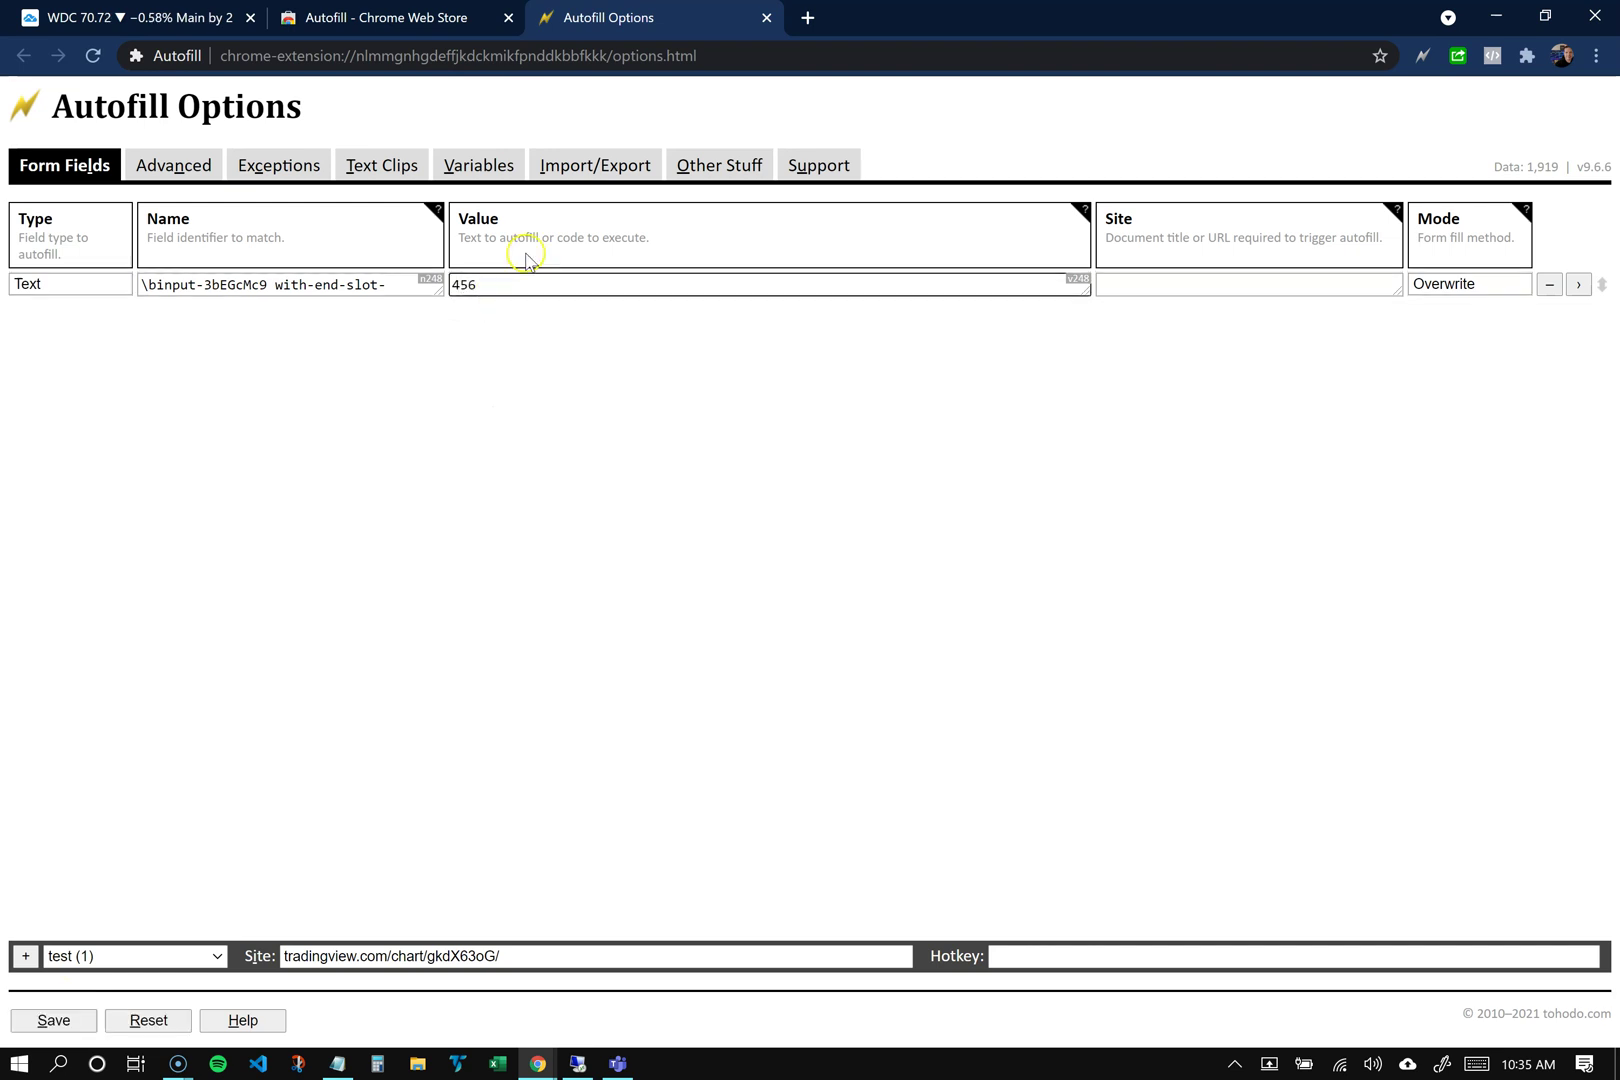
pyautogui.click(585, 441)
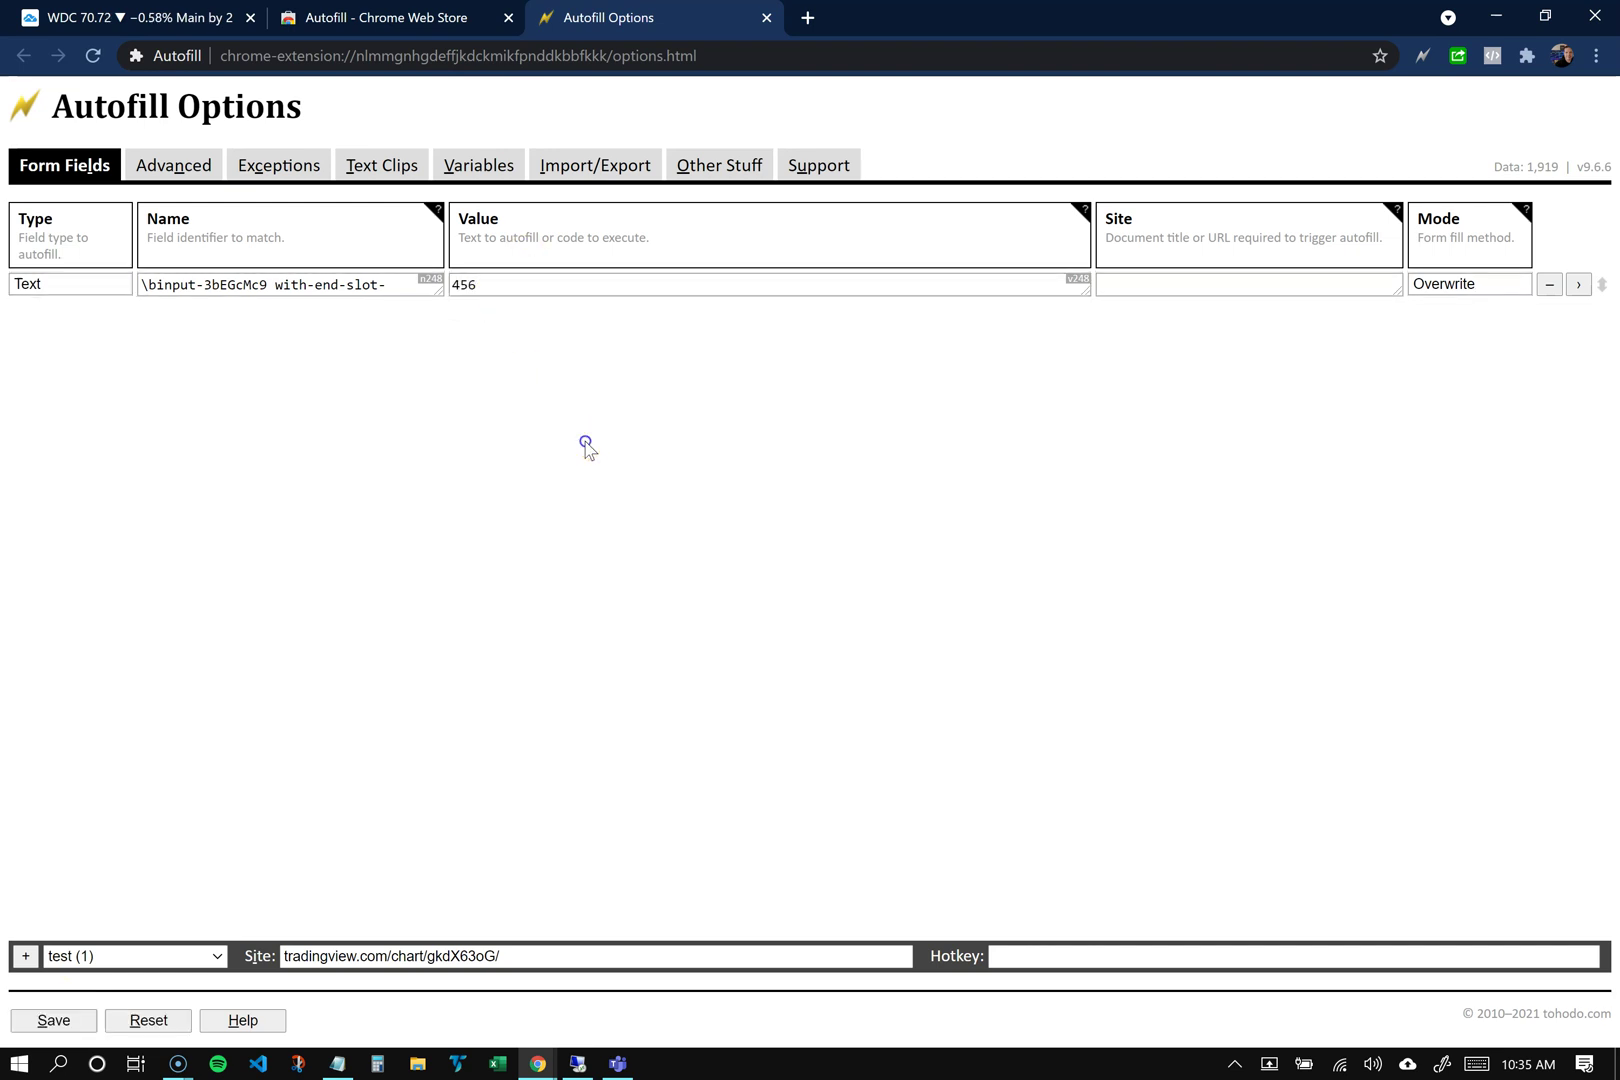
pyautogui.click(1021, 958)
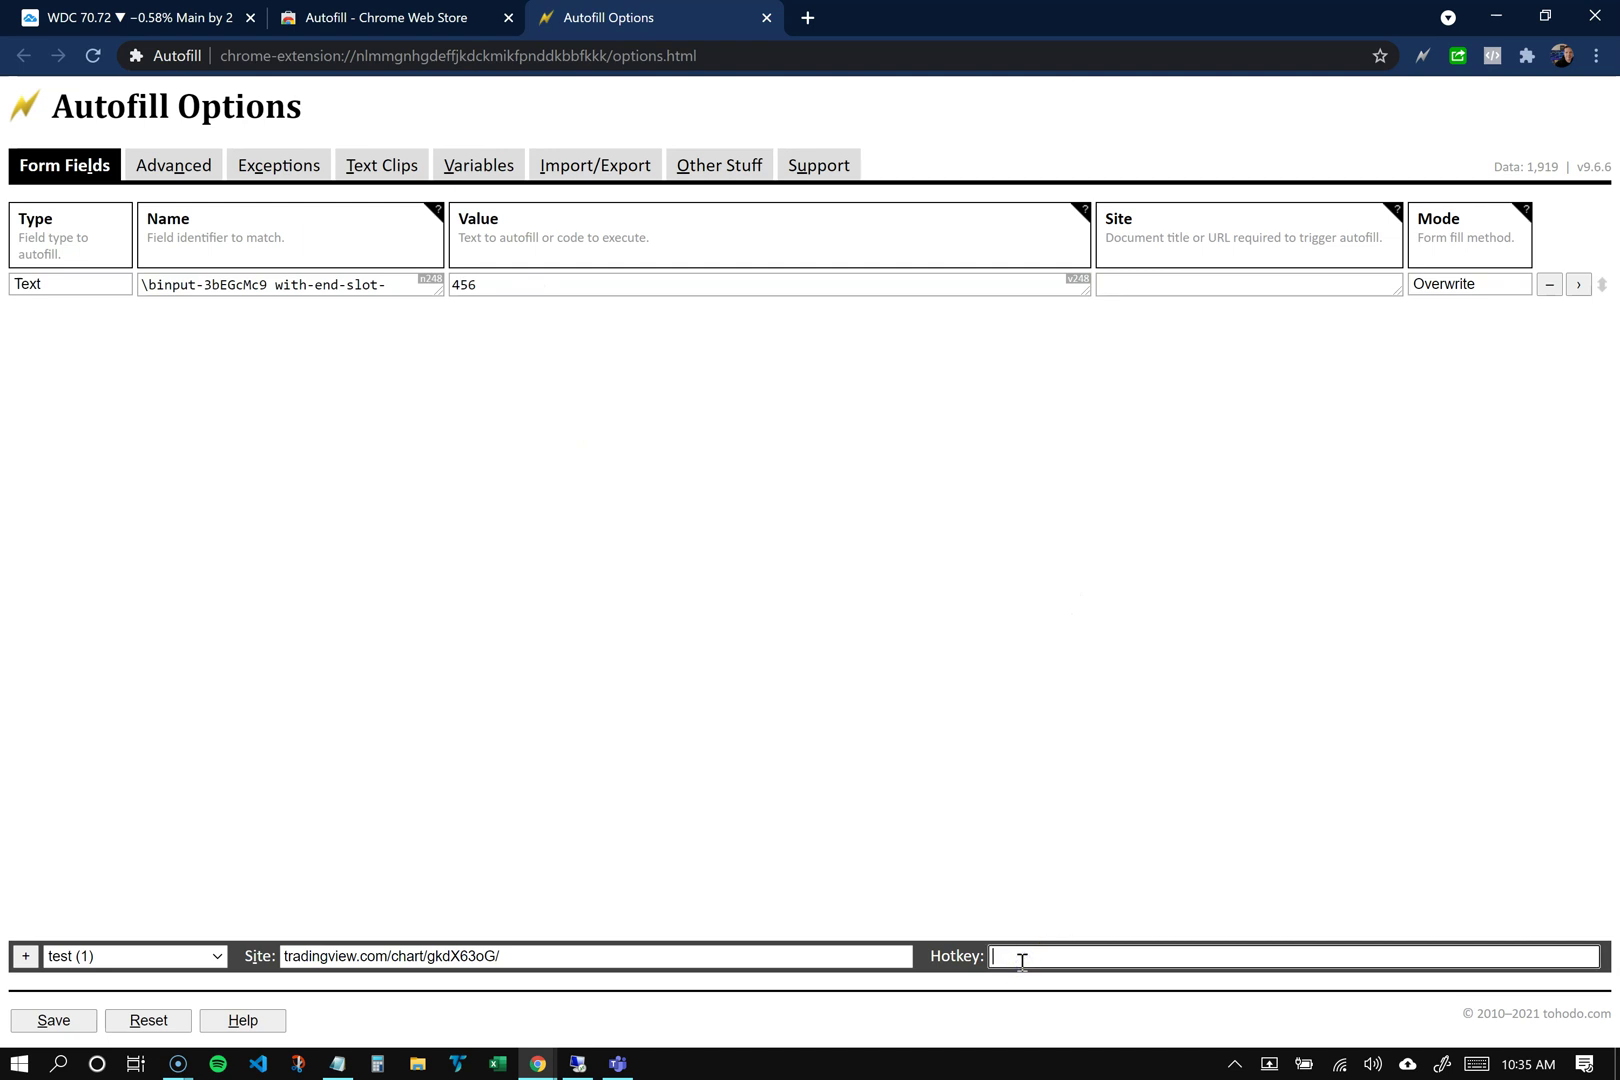
pyautogui.hotkey('alt', '0')
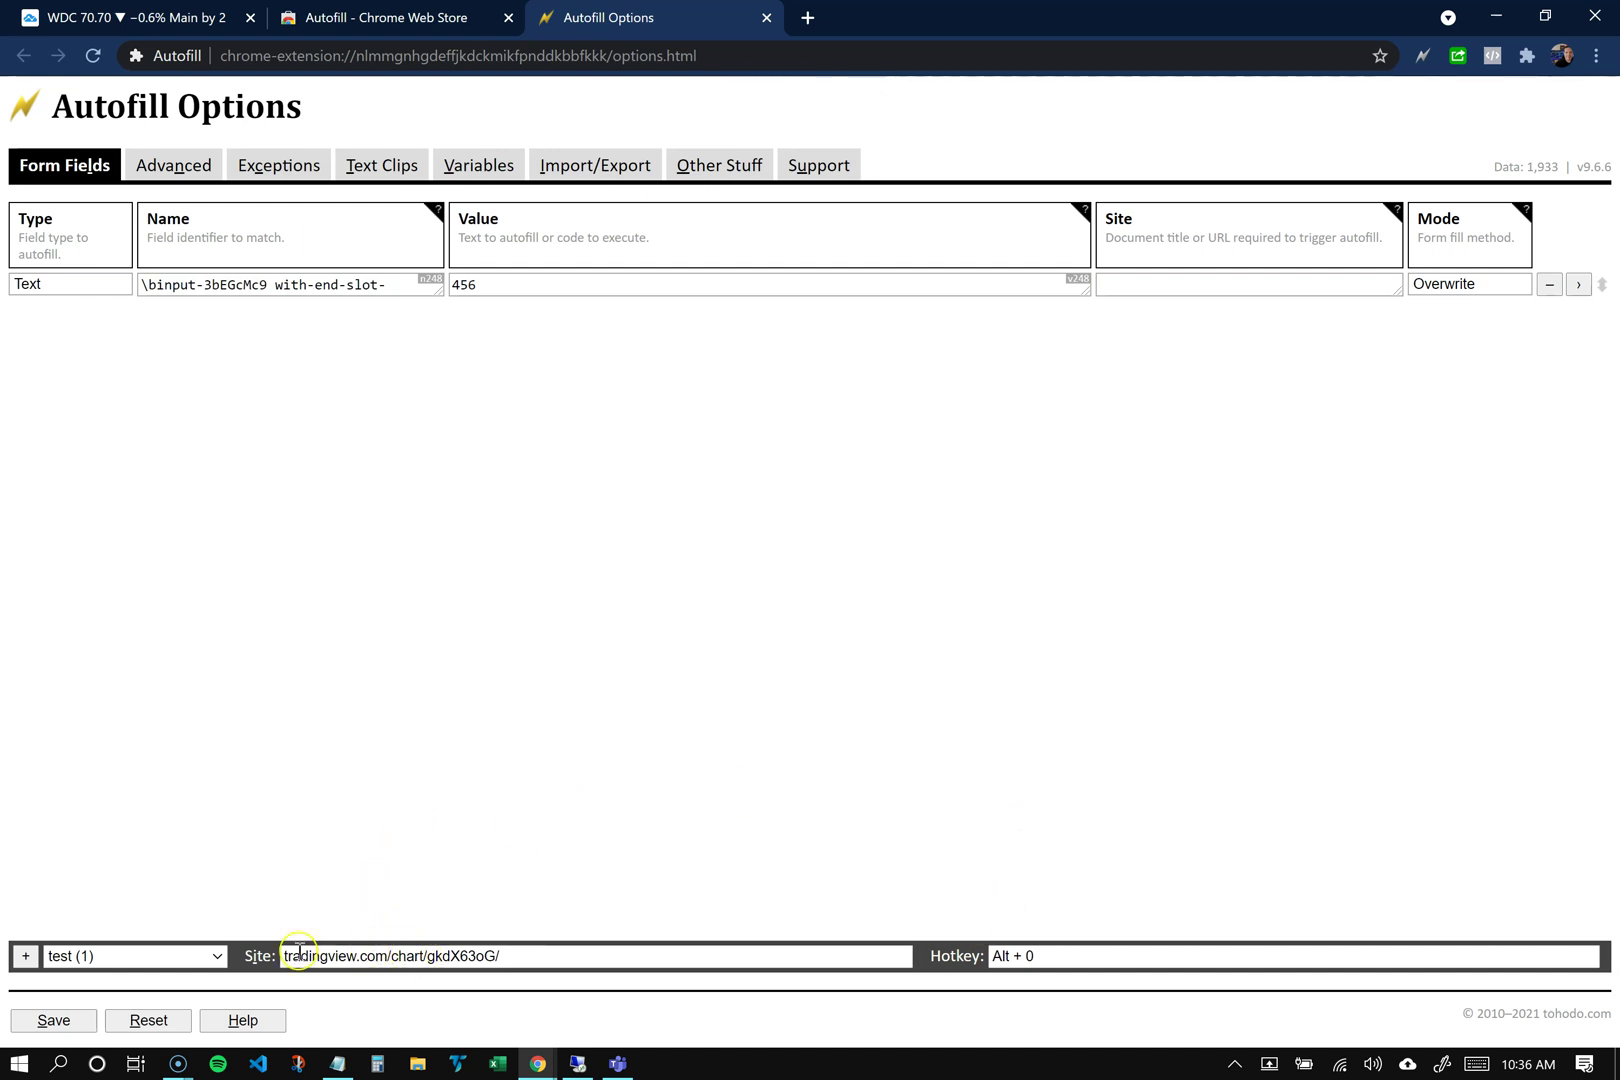
# - Trim the stray 'g' so the site reads tradingview.com/chart/ and save the options
pyautogui.click(508, 957)
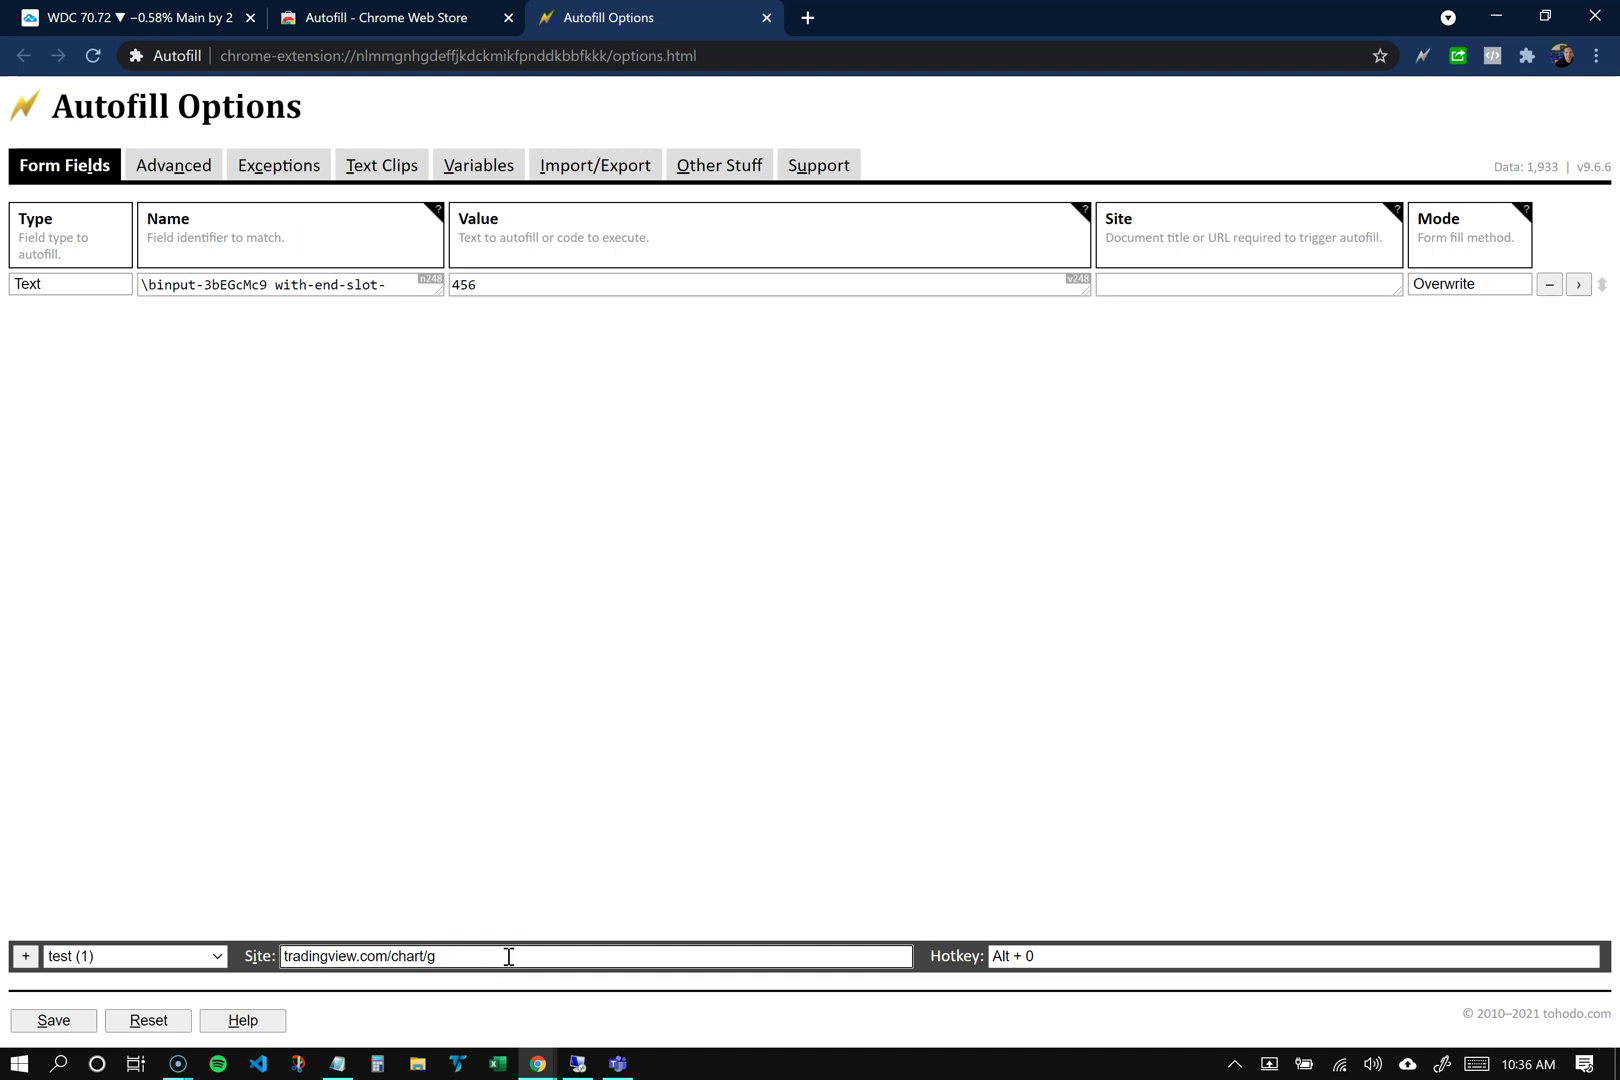
pyautogui.press('BackSpace')
pyautogui.hotkey('ctrl', 's')
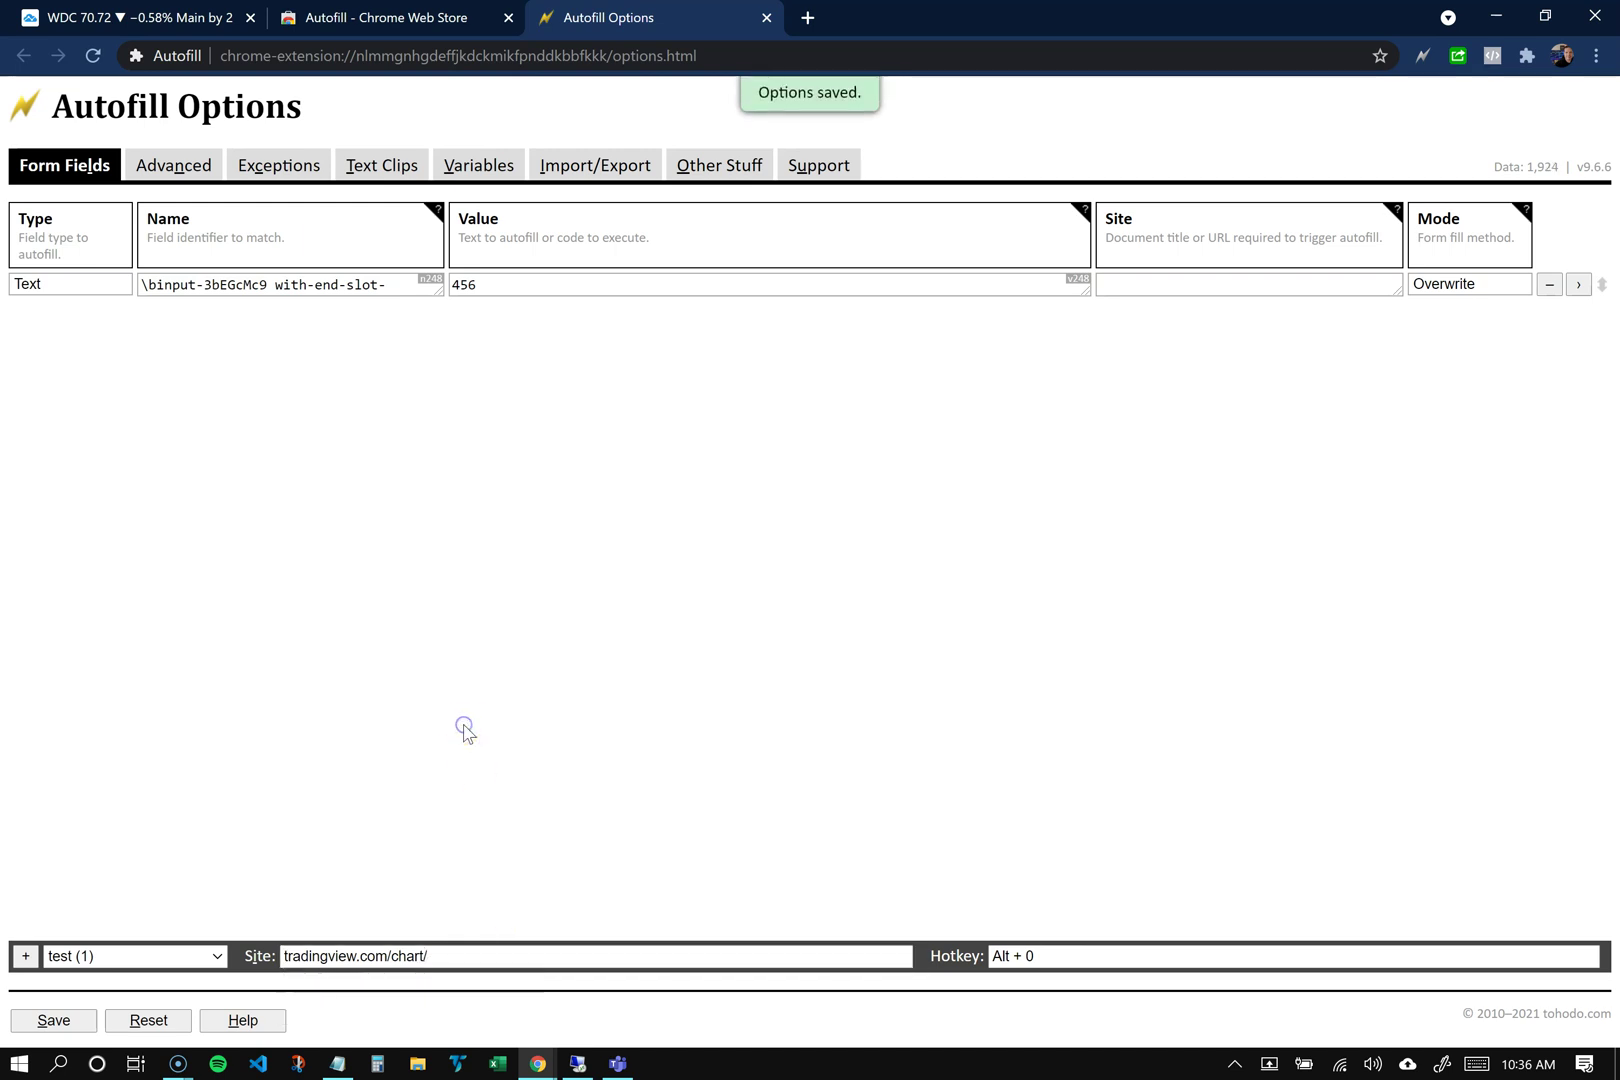
pyautogui.click(68, 1021)
# - On the TradingView chart, clear the 456 from the order quantity box and refocus the 1-minute chart
pyautogui.click(195, 22)
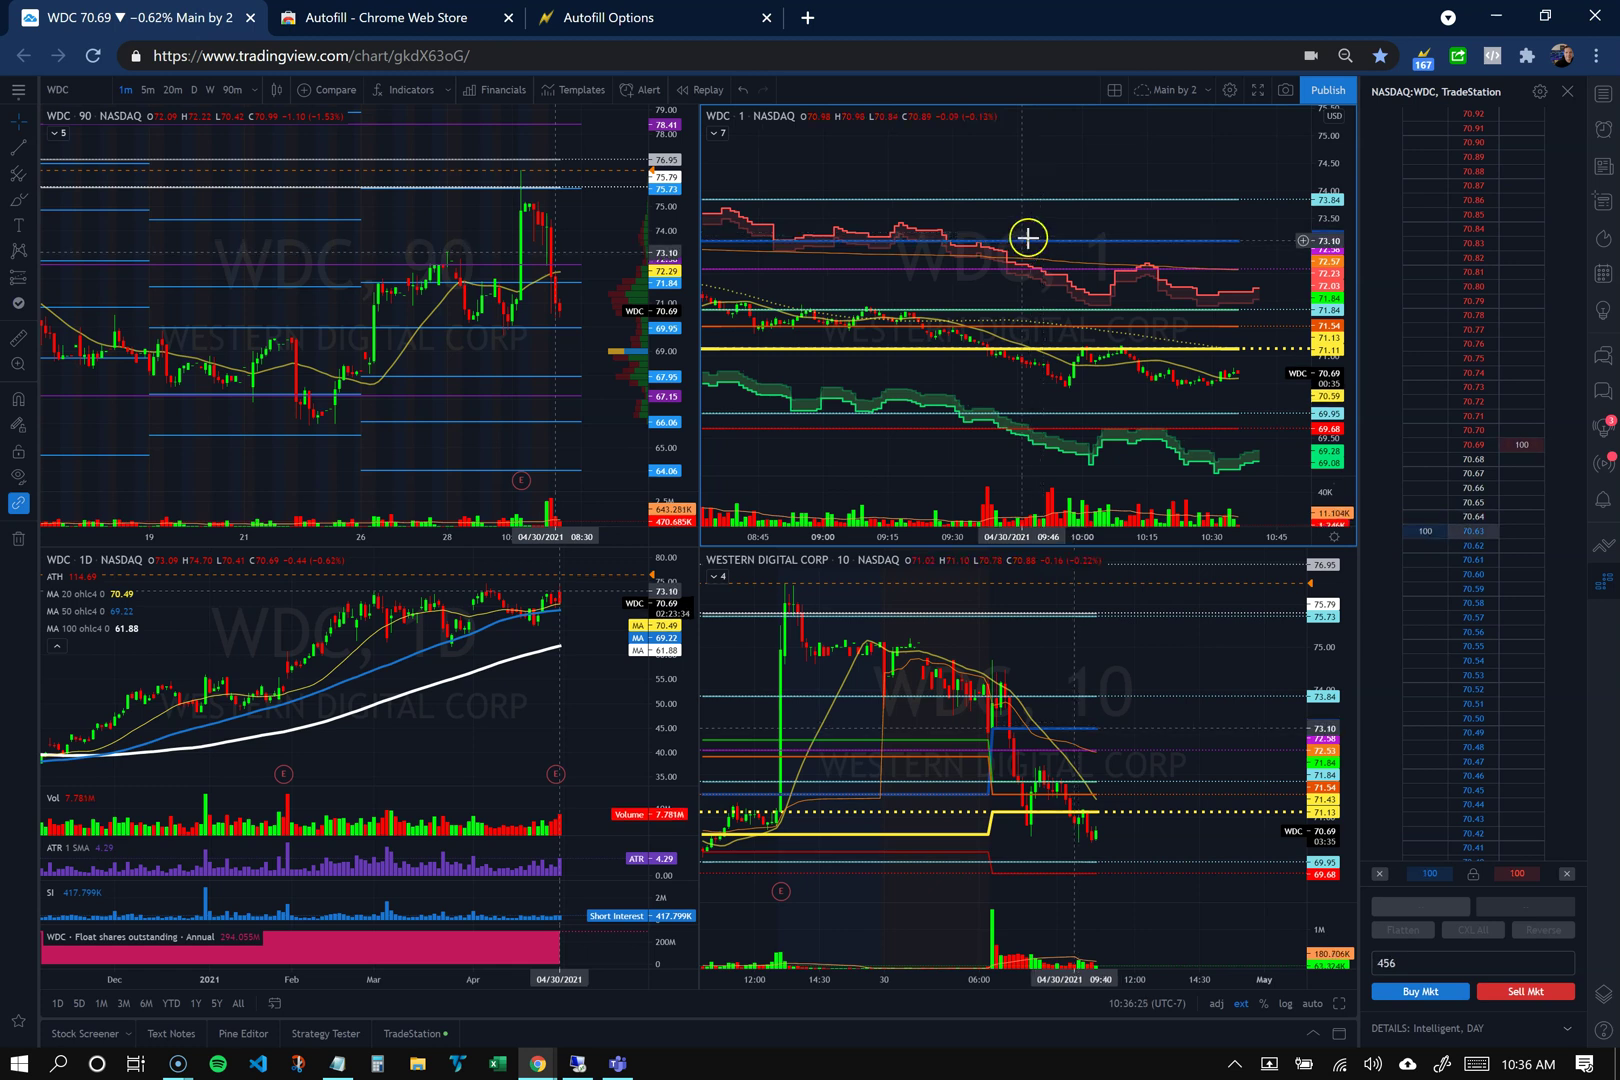
pyautogui.click(1046, 226)
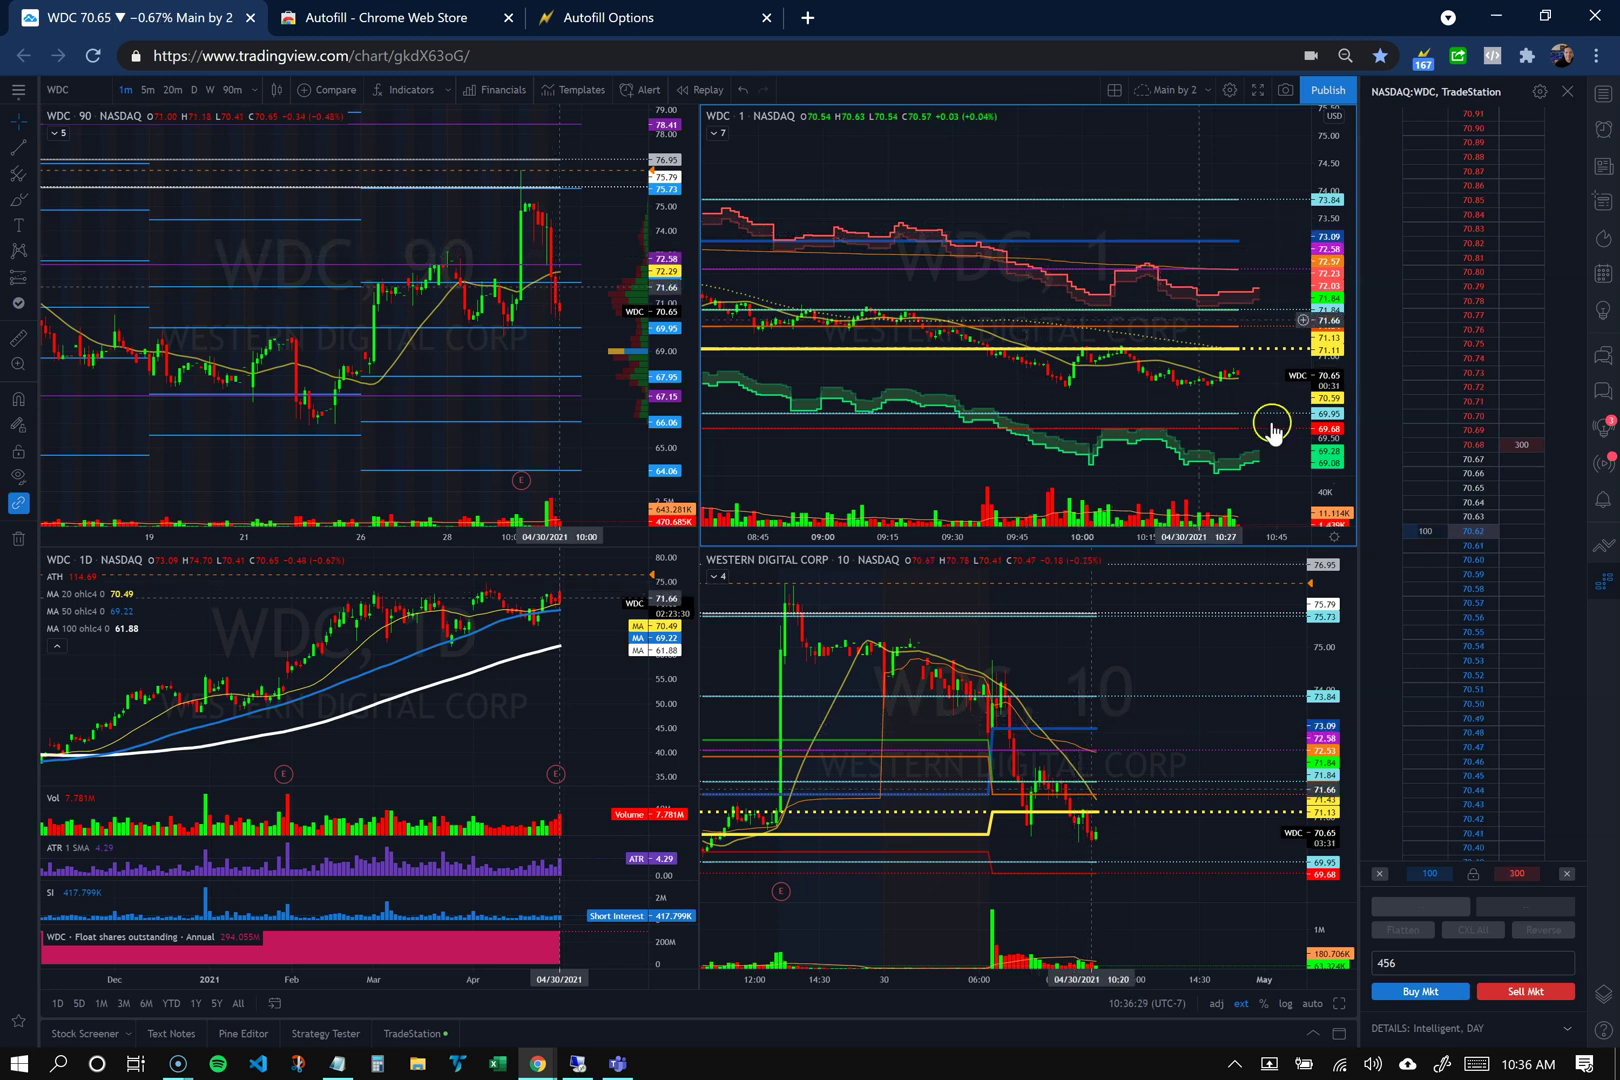
pyautogui.doubleClick(1385, 960)
pyautogui.press('BackSpace')
pyautogui.click(1070, 195)
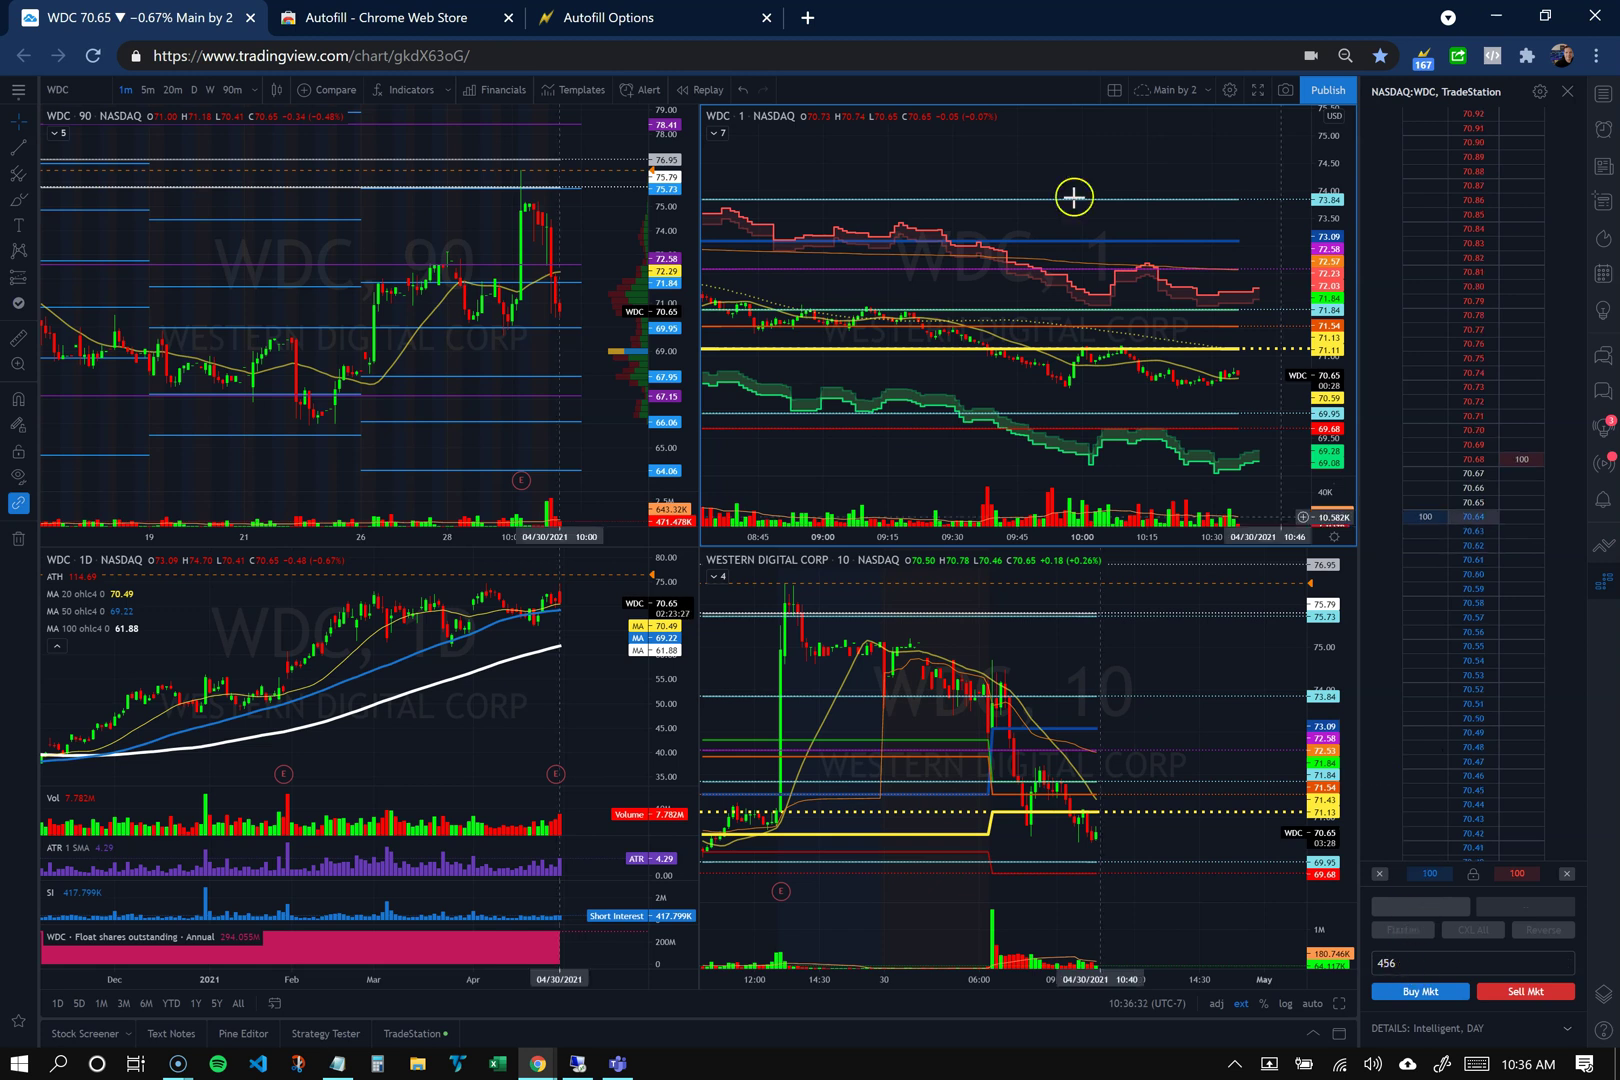
pyautogui.click(1144, 228)
pyautogui.click(1150, 221)
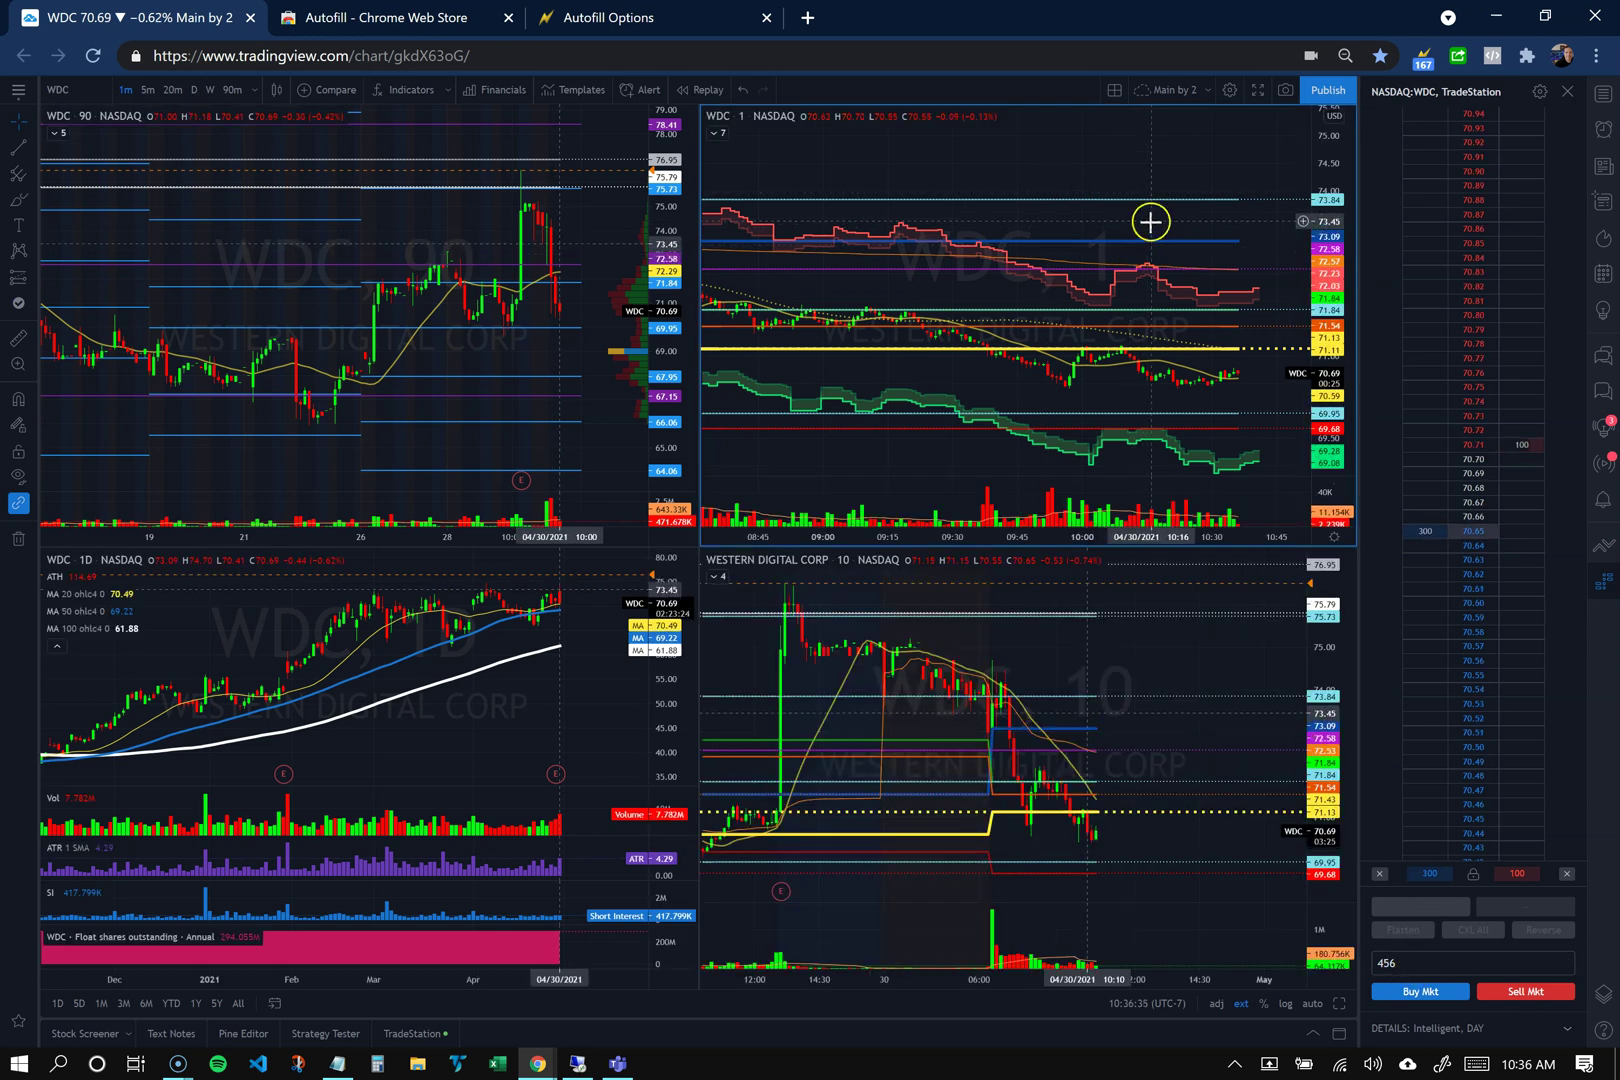
pyautogui.click(1605, 548)
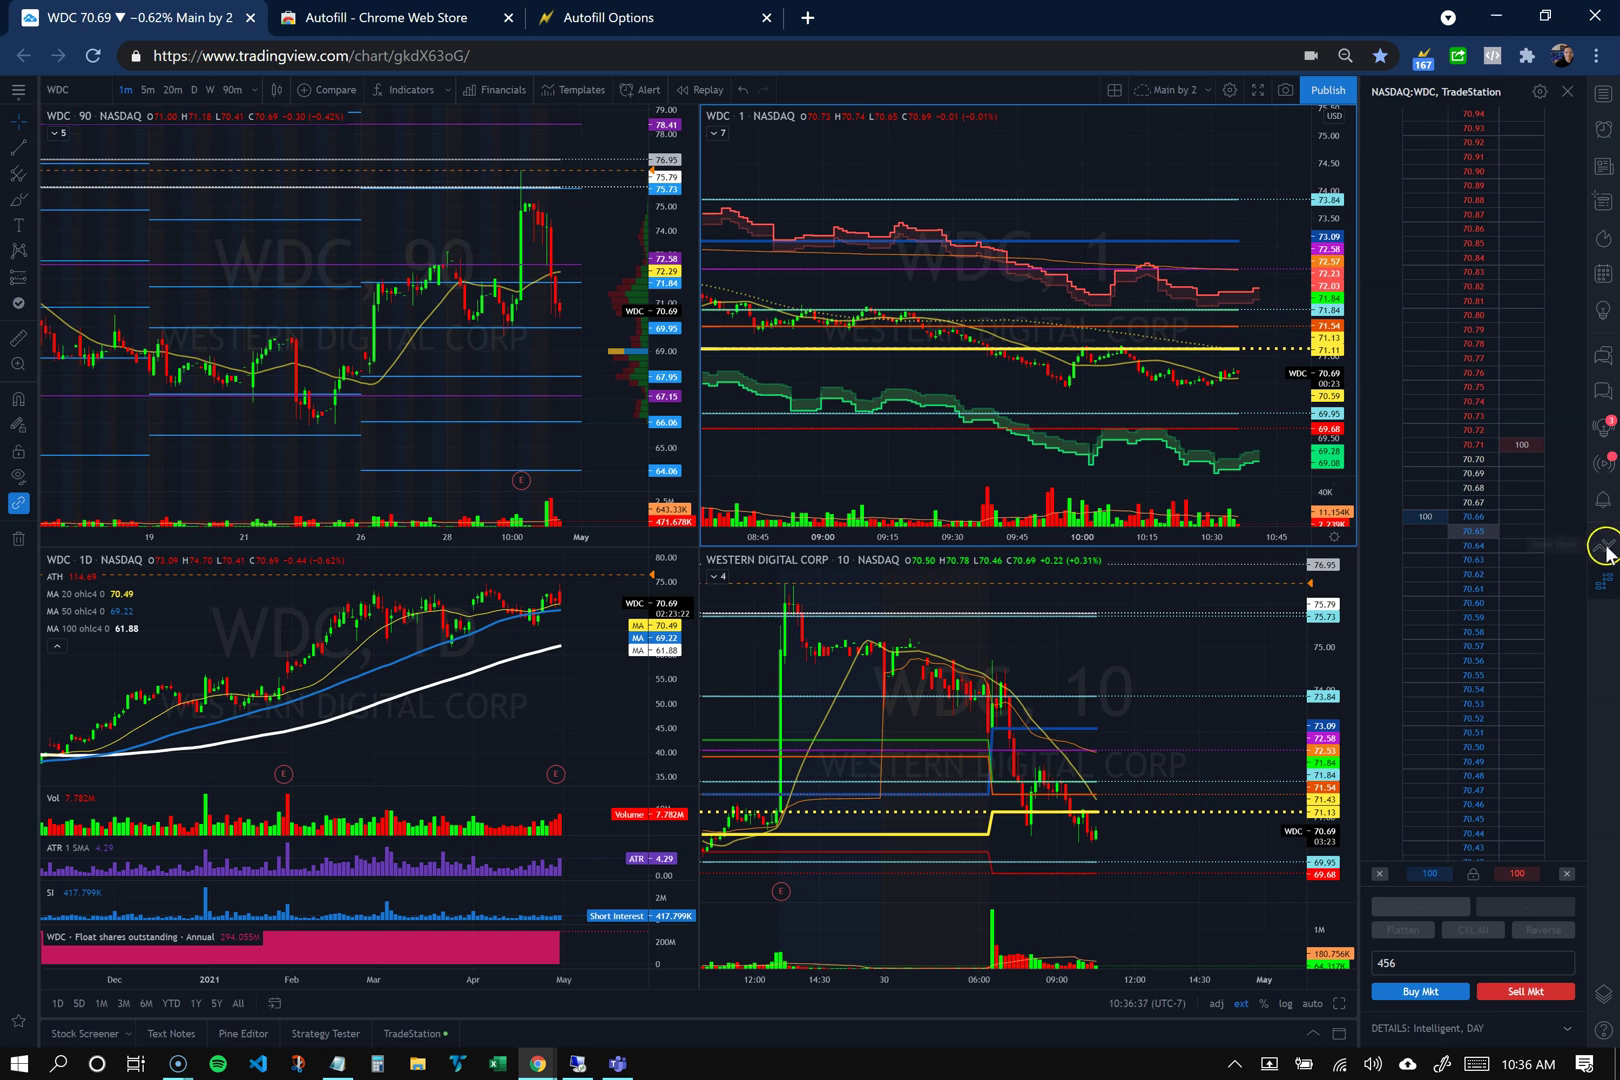
# - Toggle between order panel and price ladder, focus the lower-right chart, then check the ticket amount reads 100
pyautogui.click(1607, 550)
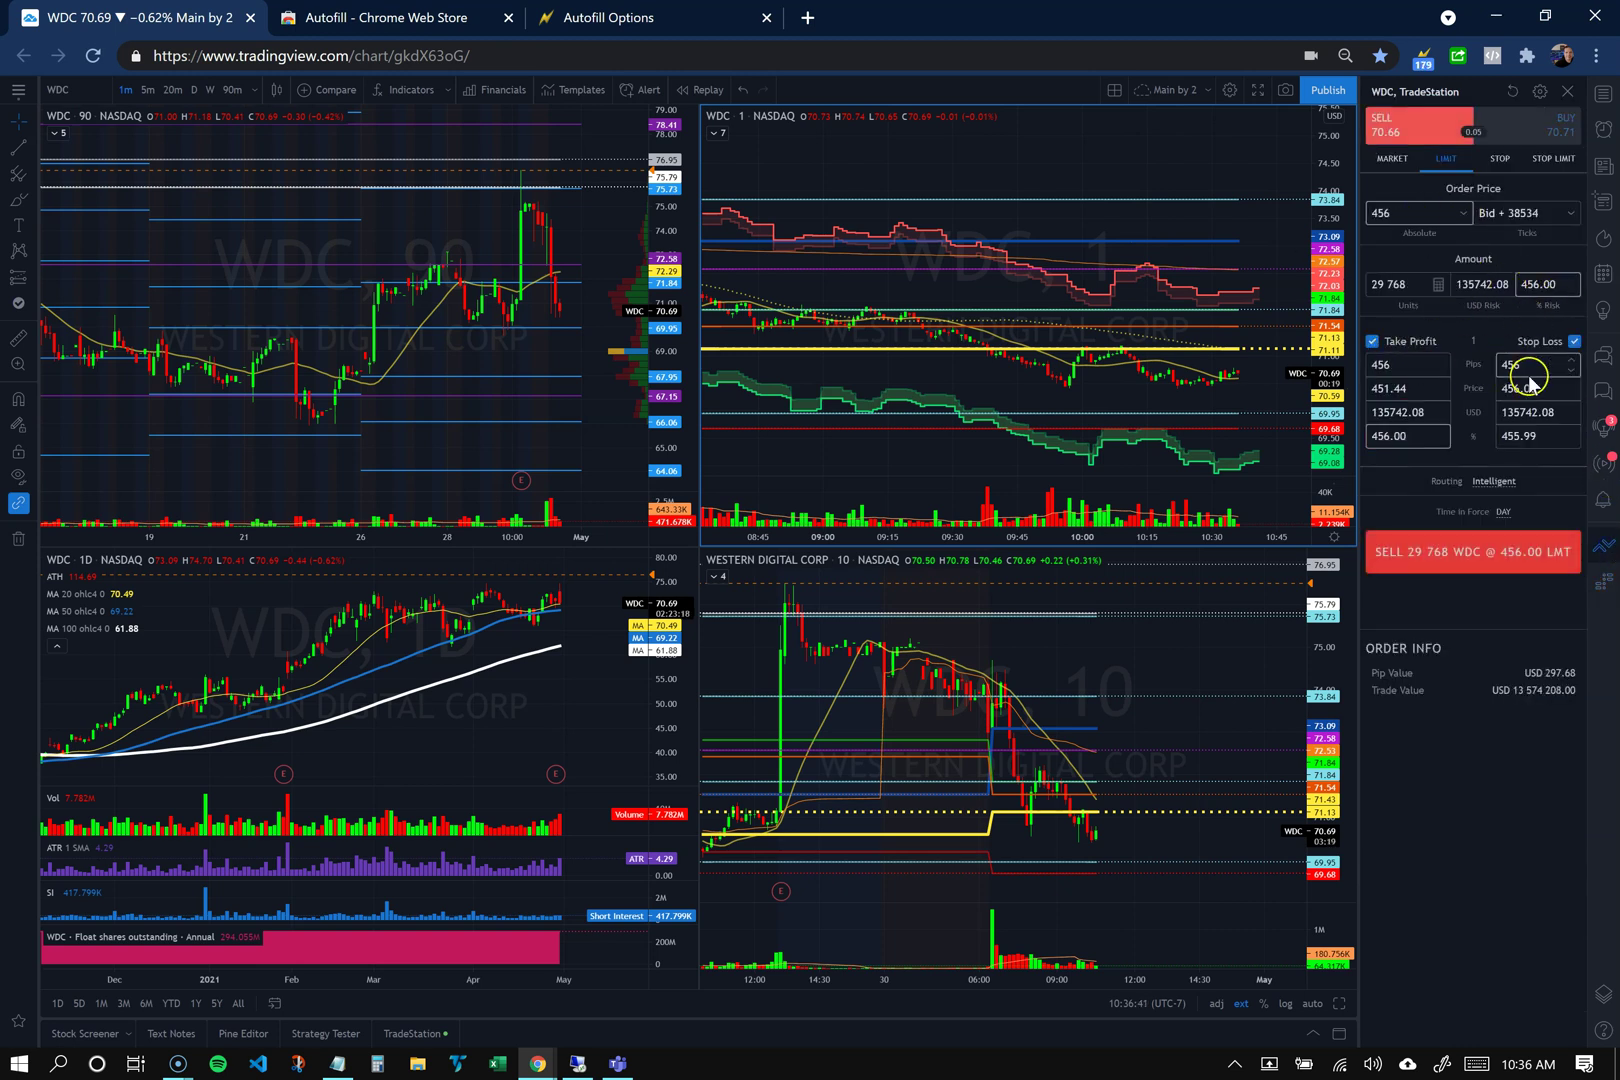
pyautogui.click(1611, 592)
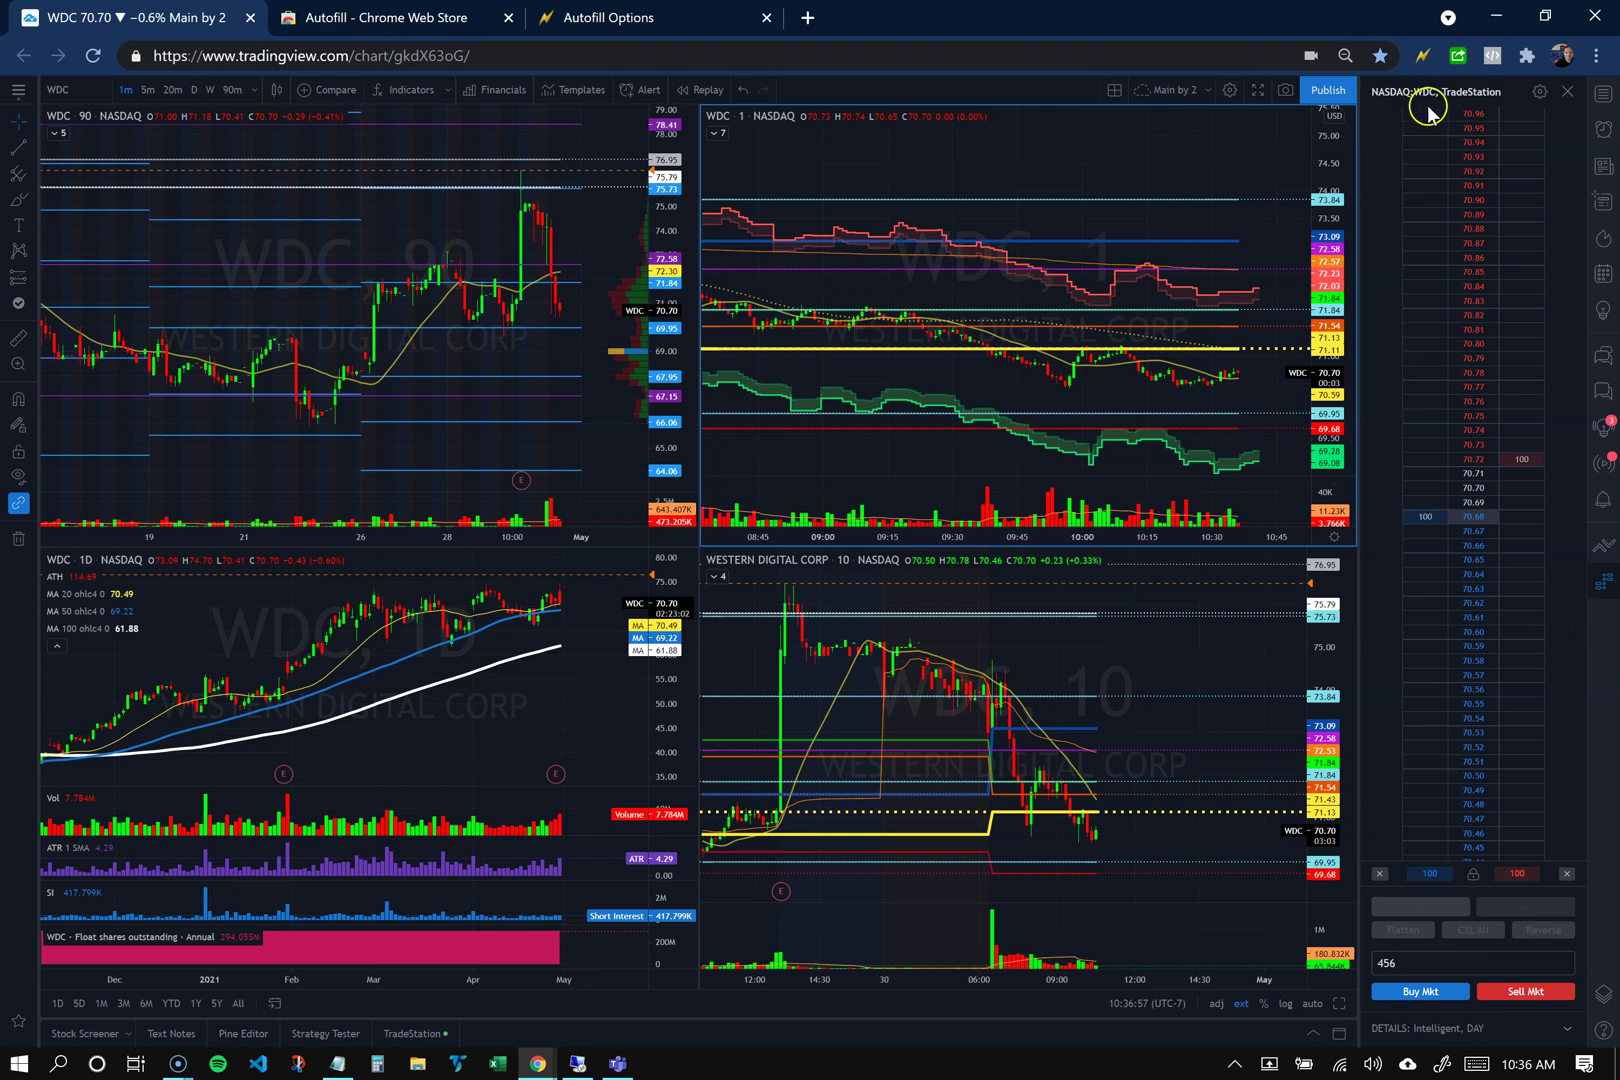
pyautogui.click(1606, 550)
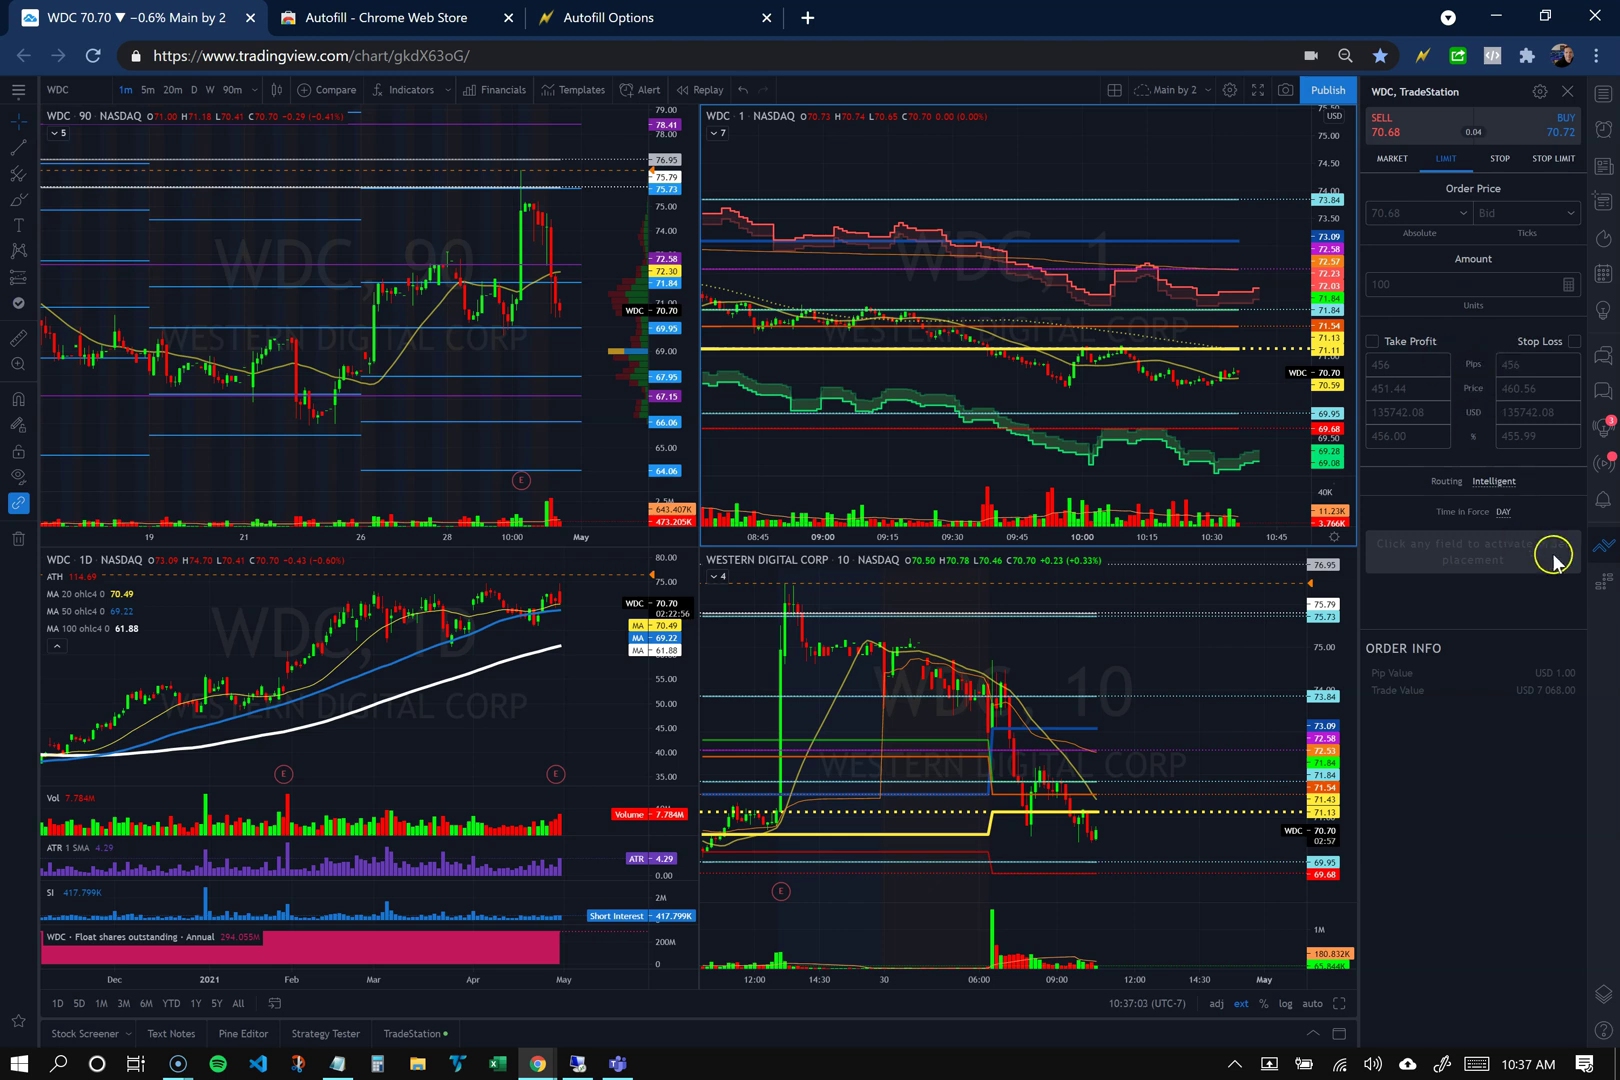
pyautogui.click(1604, 580)
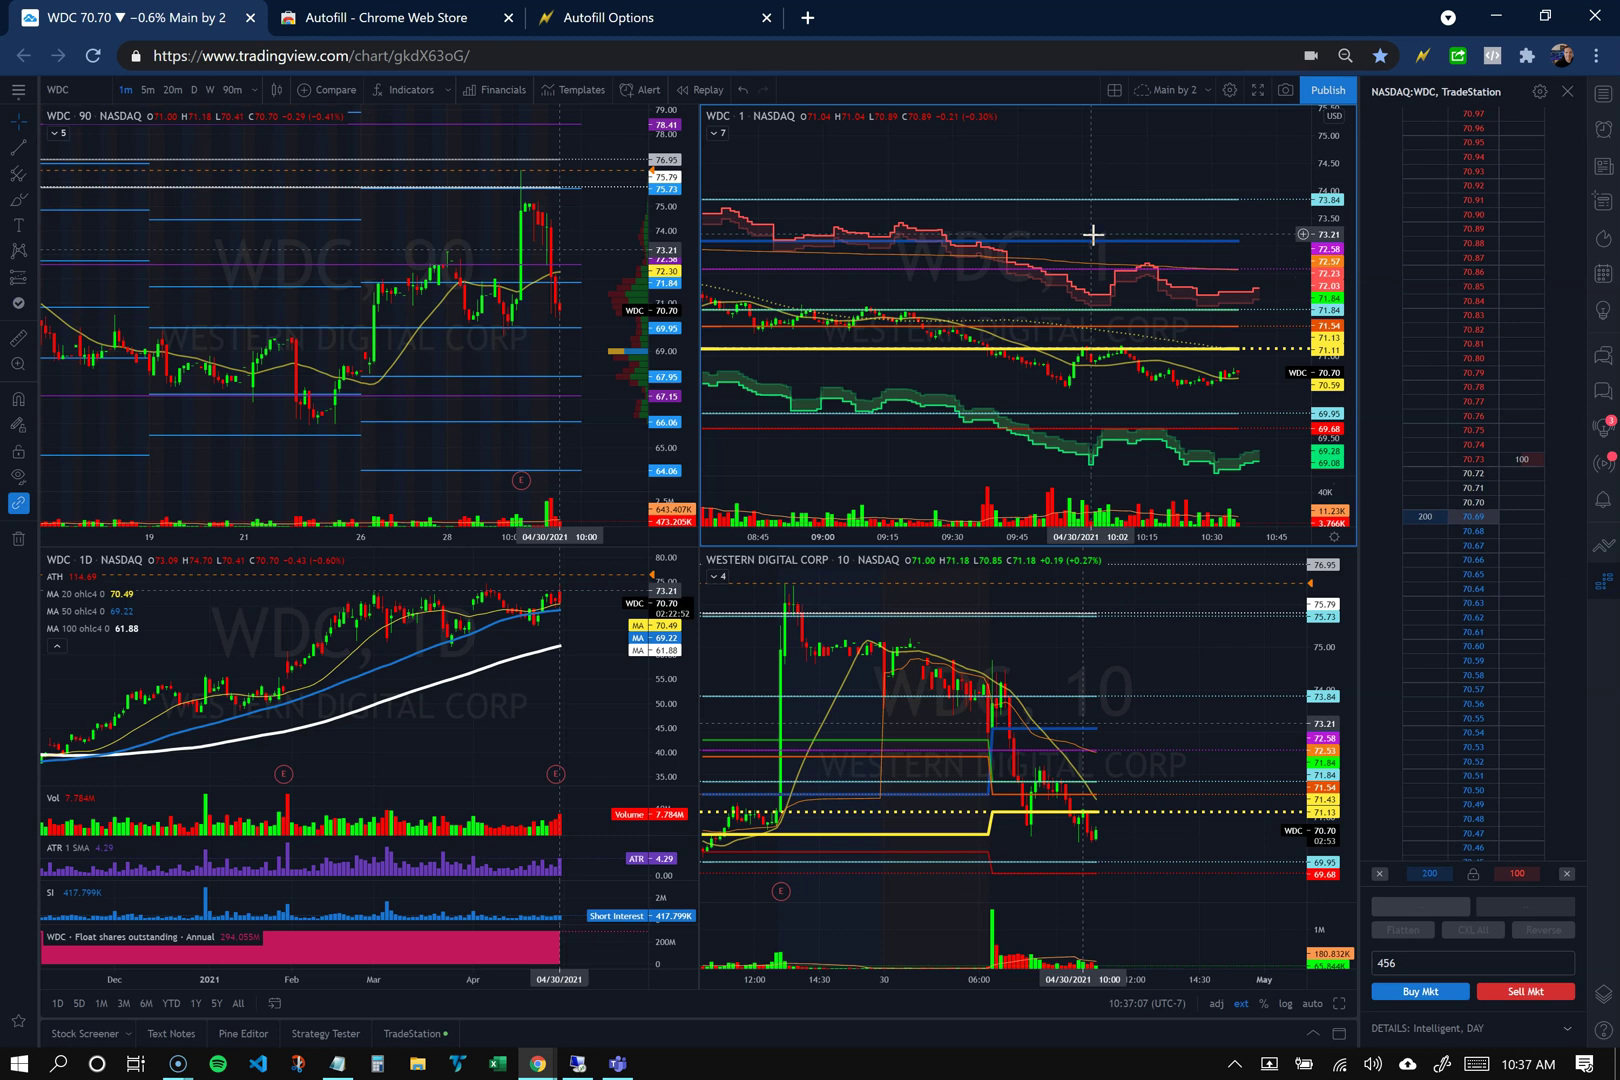
pyautogui.click(1260, 568)
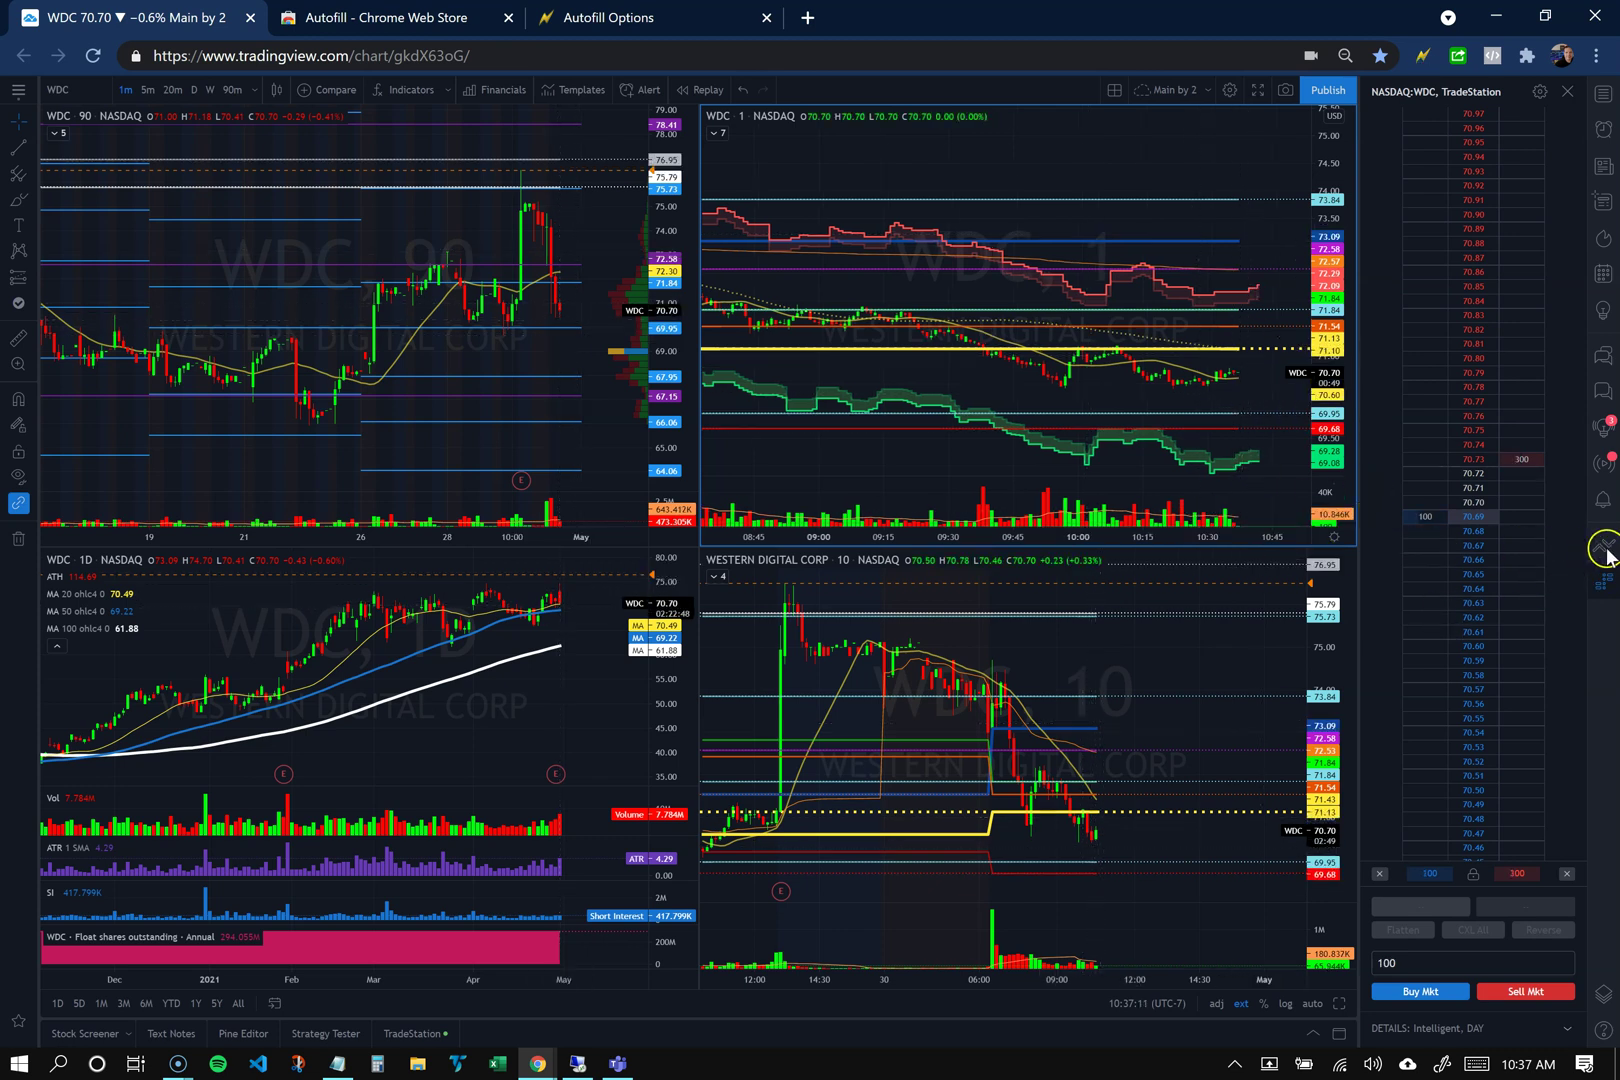
pyautogui.click(1604, 549)
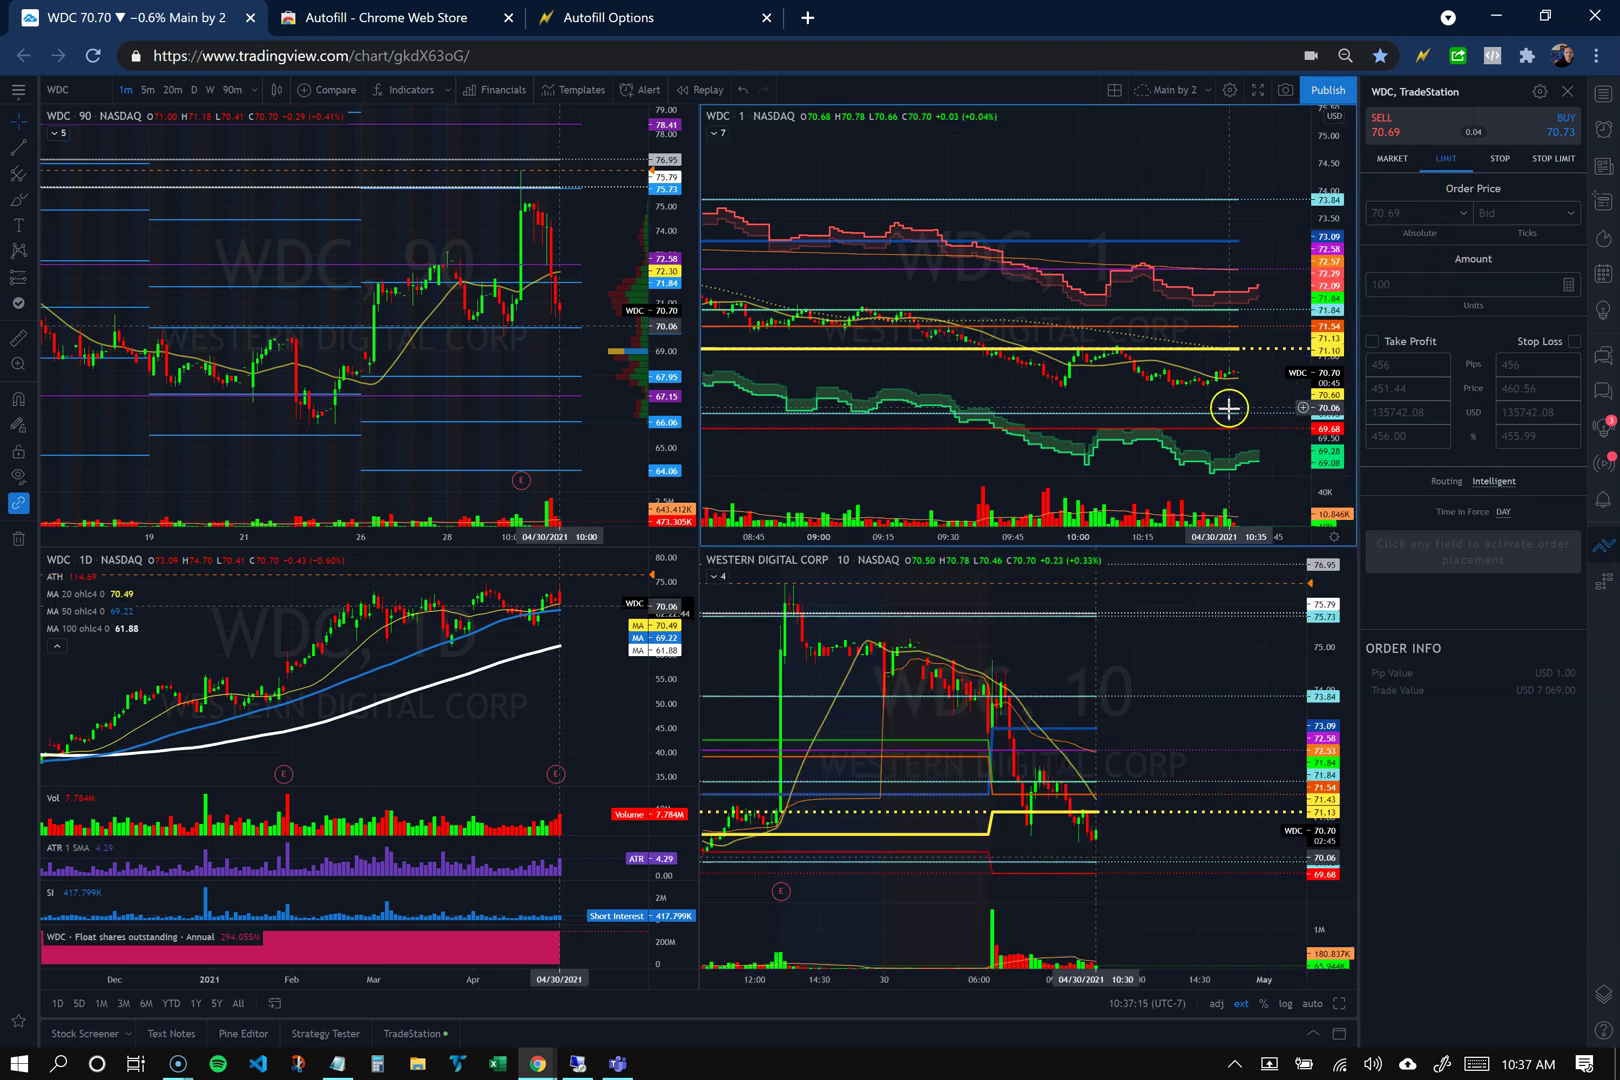
pyautogui.click(1604, 583)
pyautogui.click(607, 28)
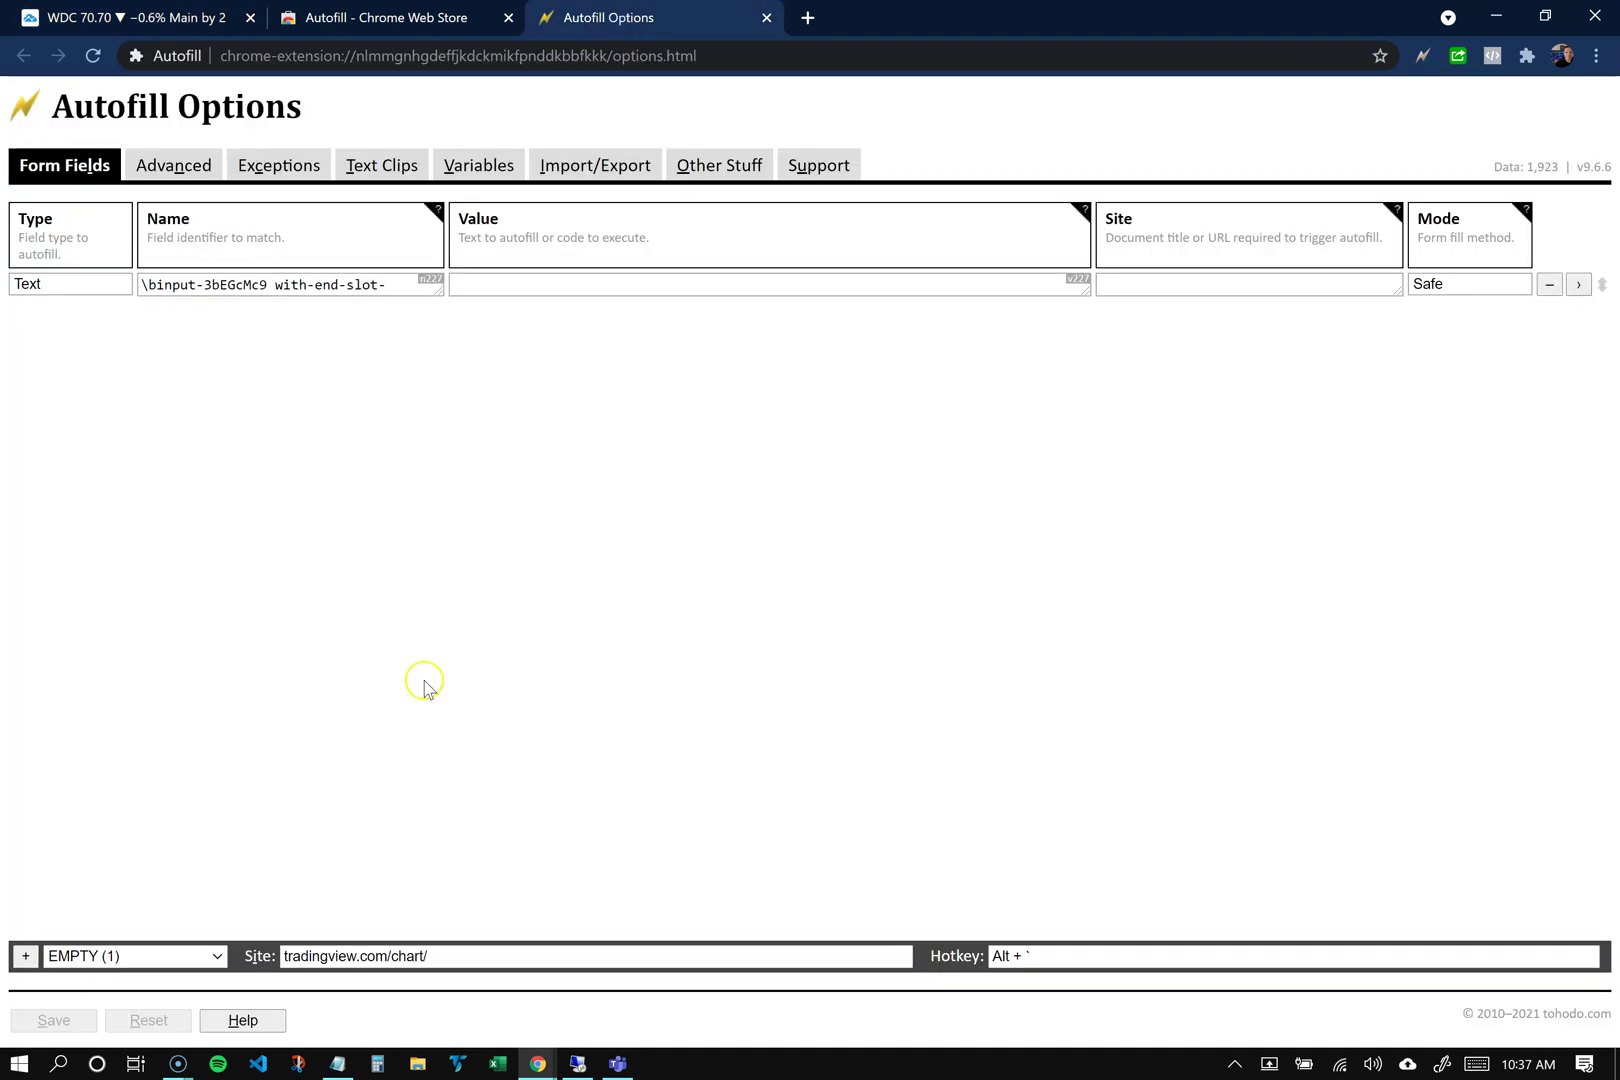
pyautogui.click(205, 957)
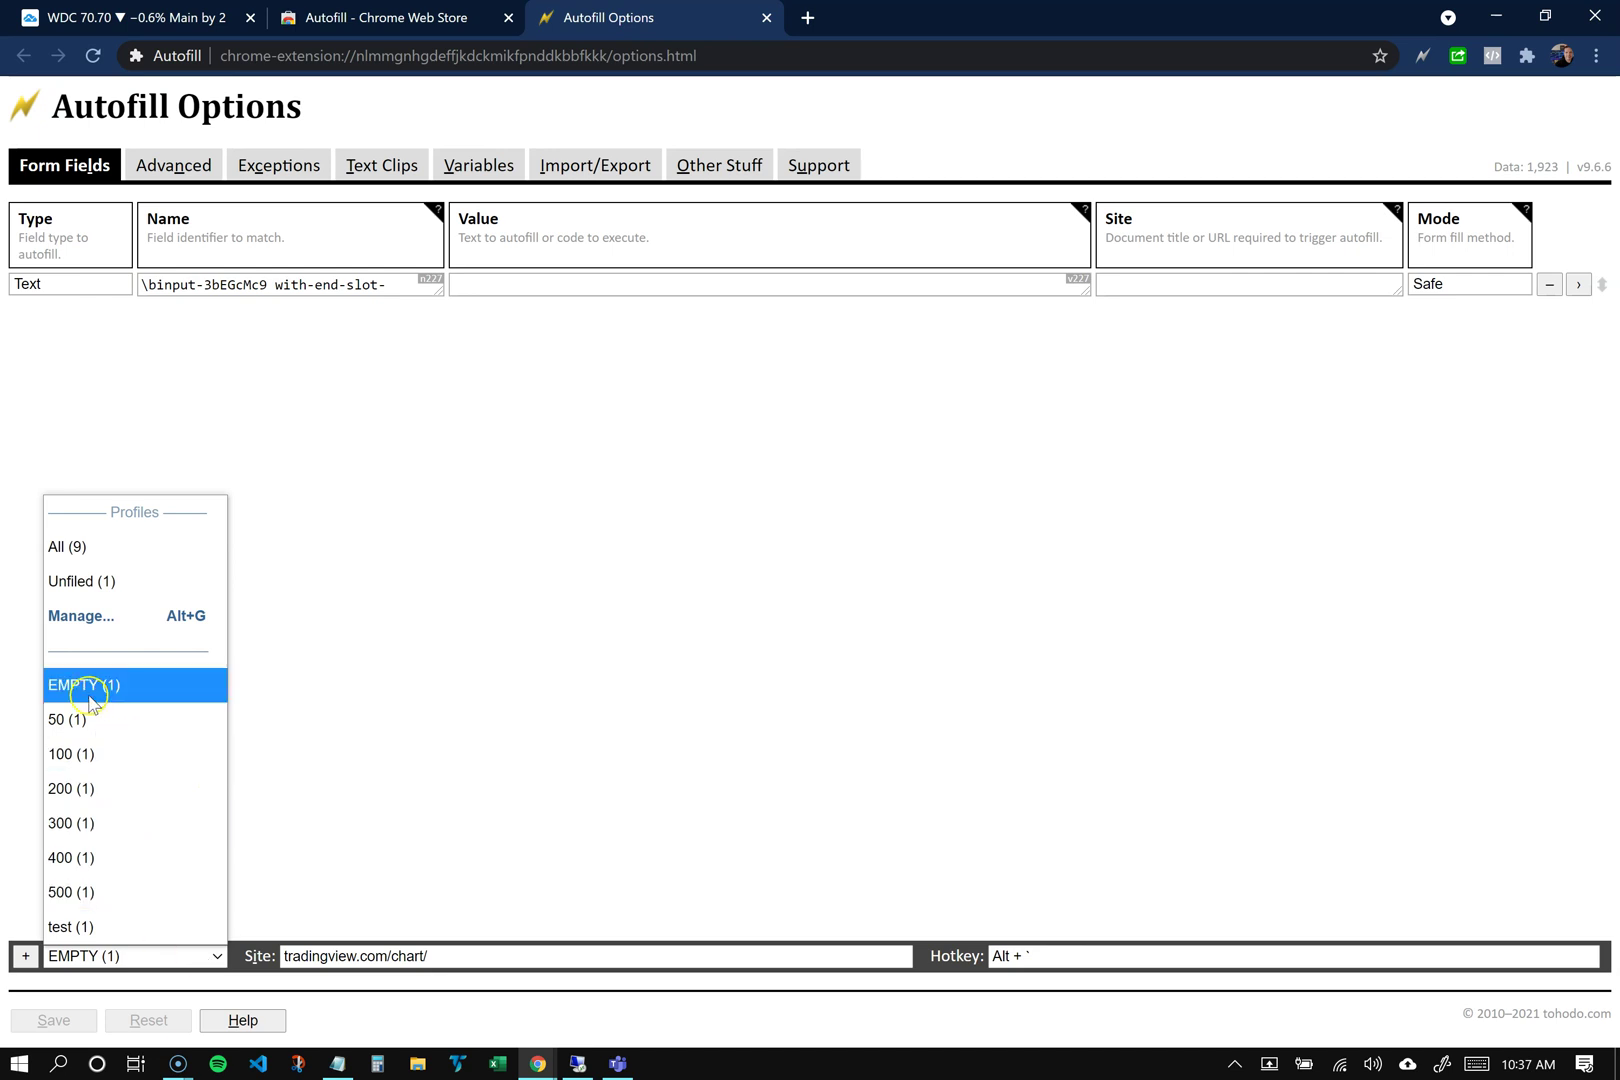
pyautogui.click(89, 620)
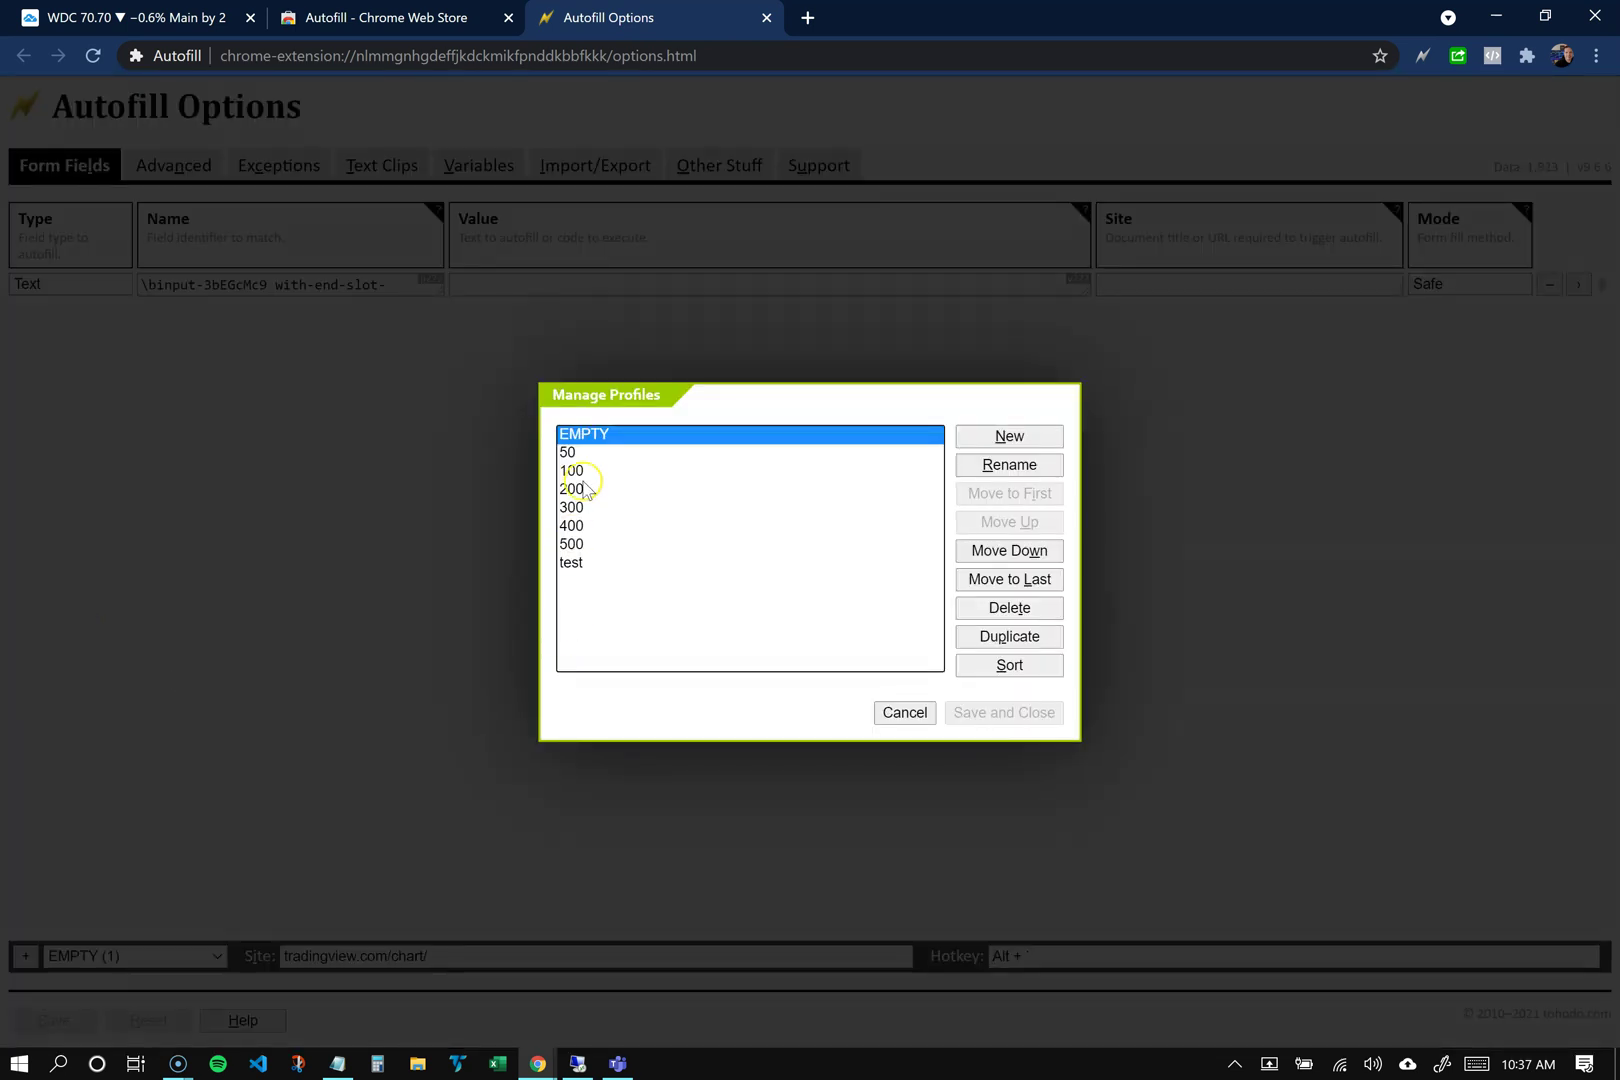
pyautogui.click(600, 566)
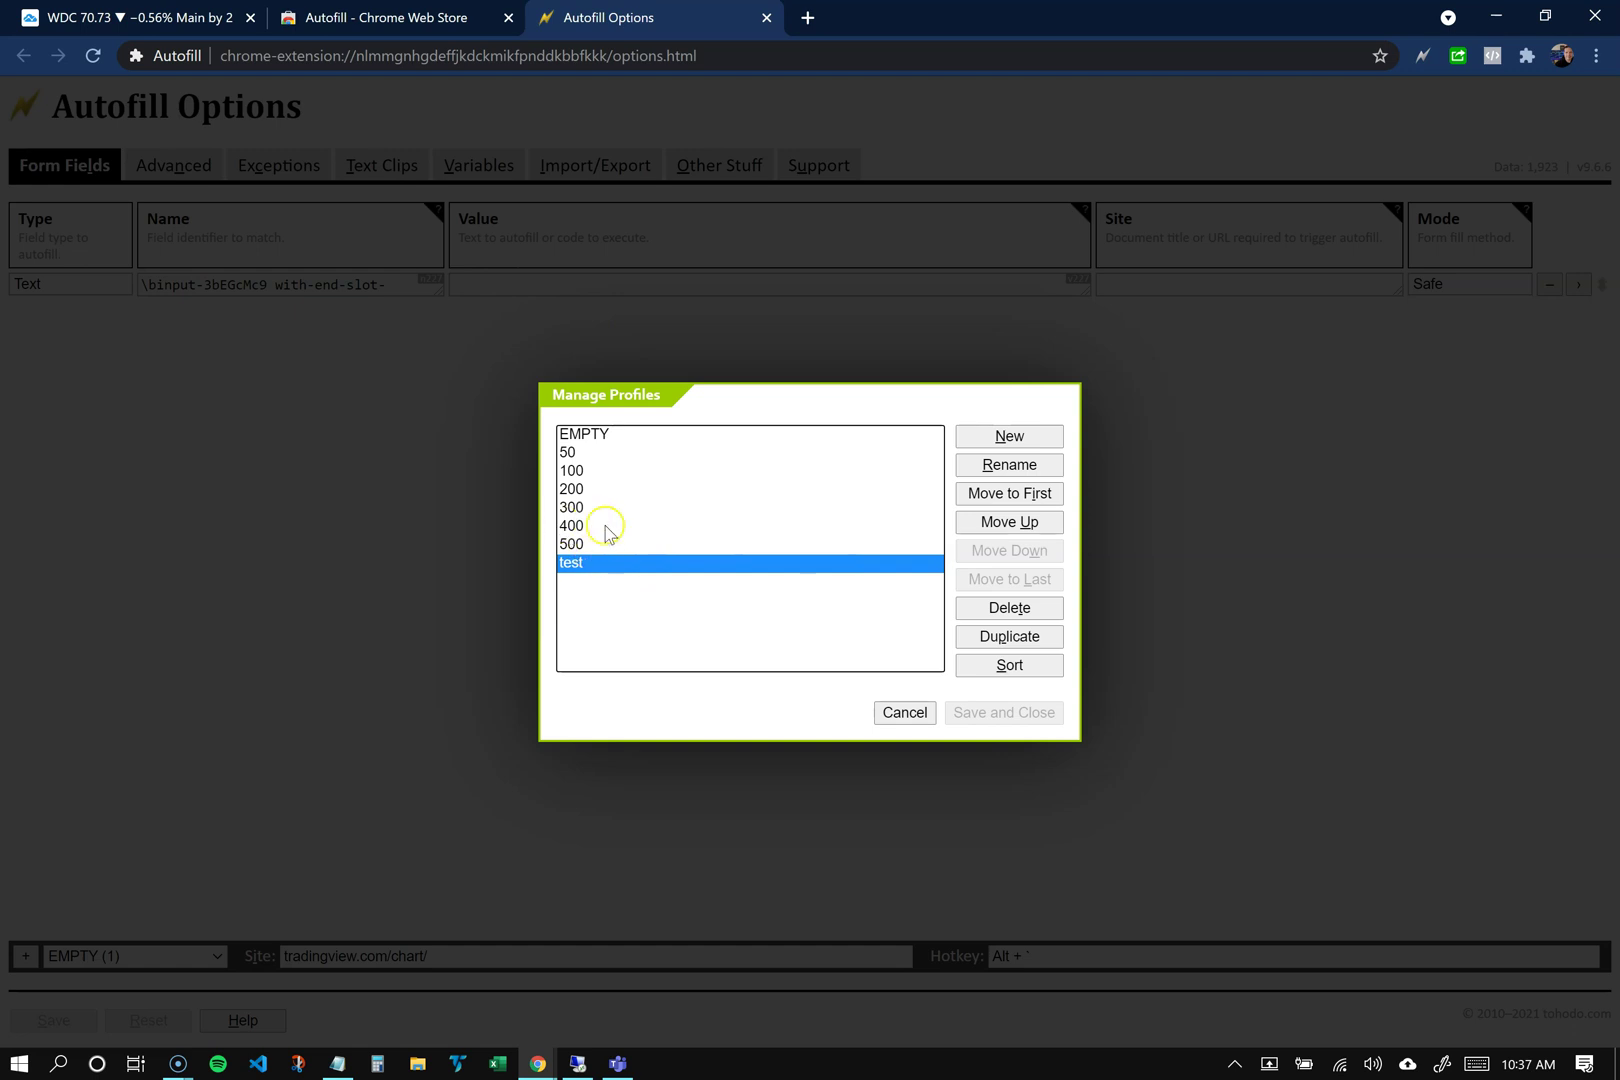
pyautogui.click(600, 435)
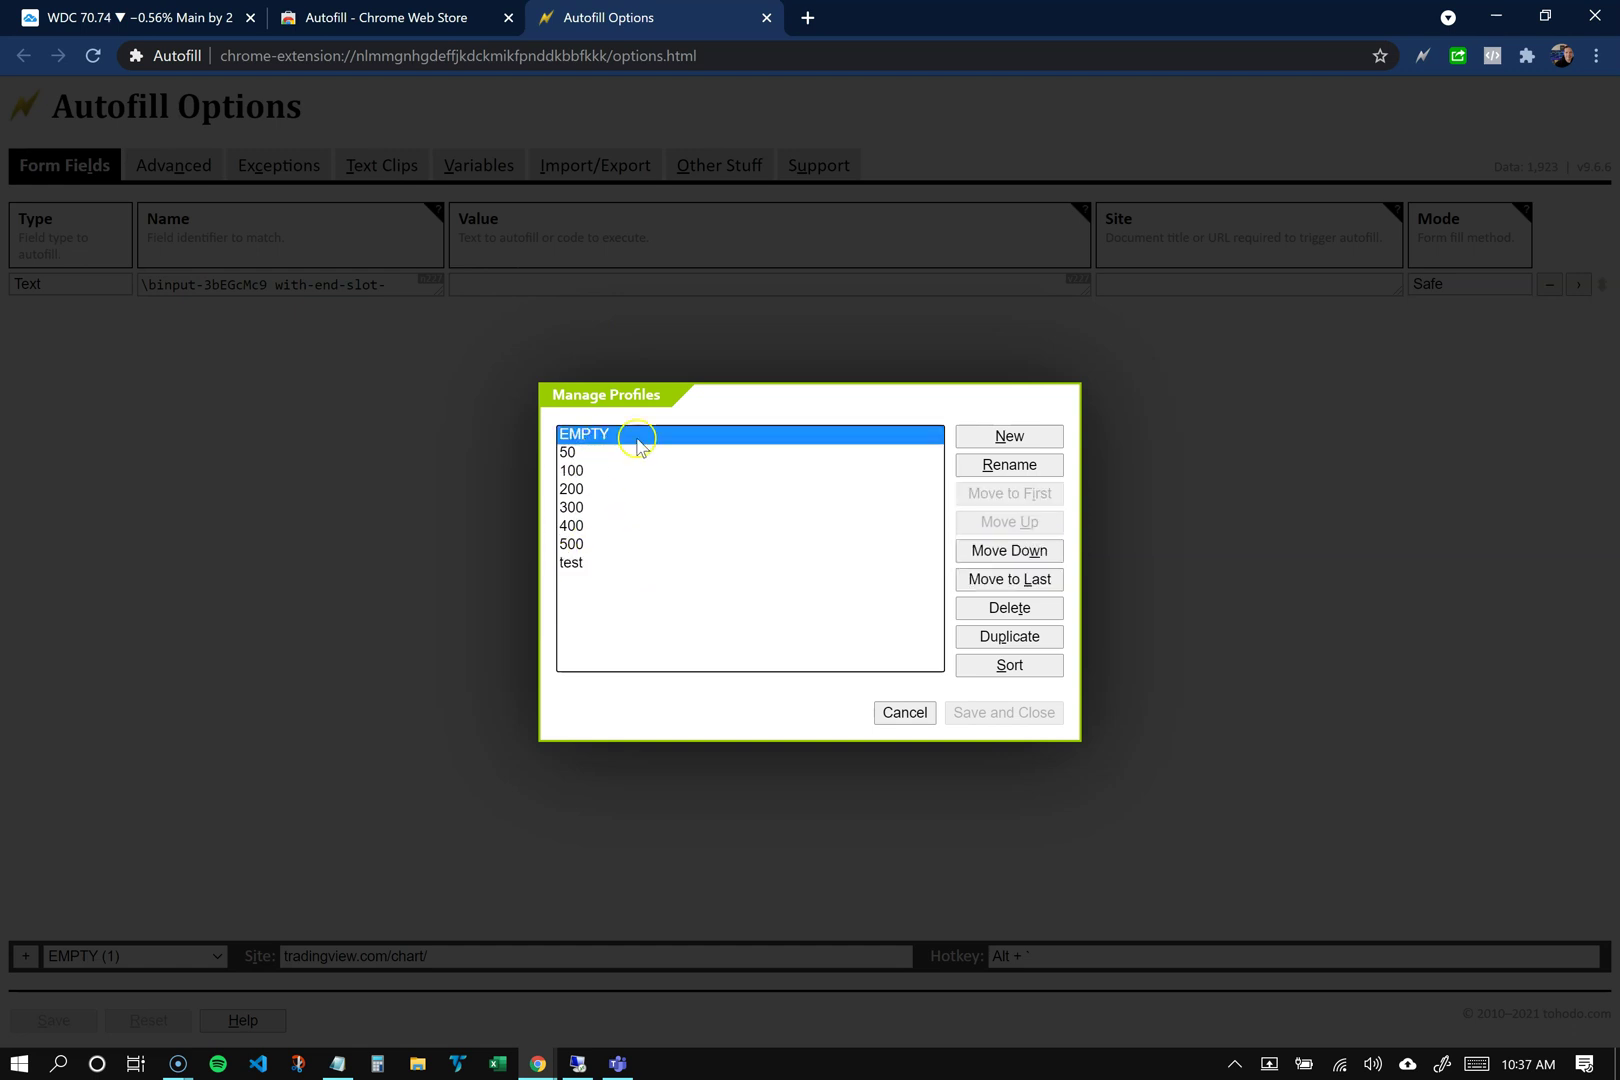
pyautogui.click(893, 712)
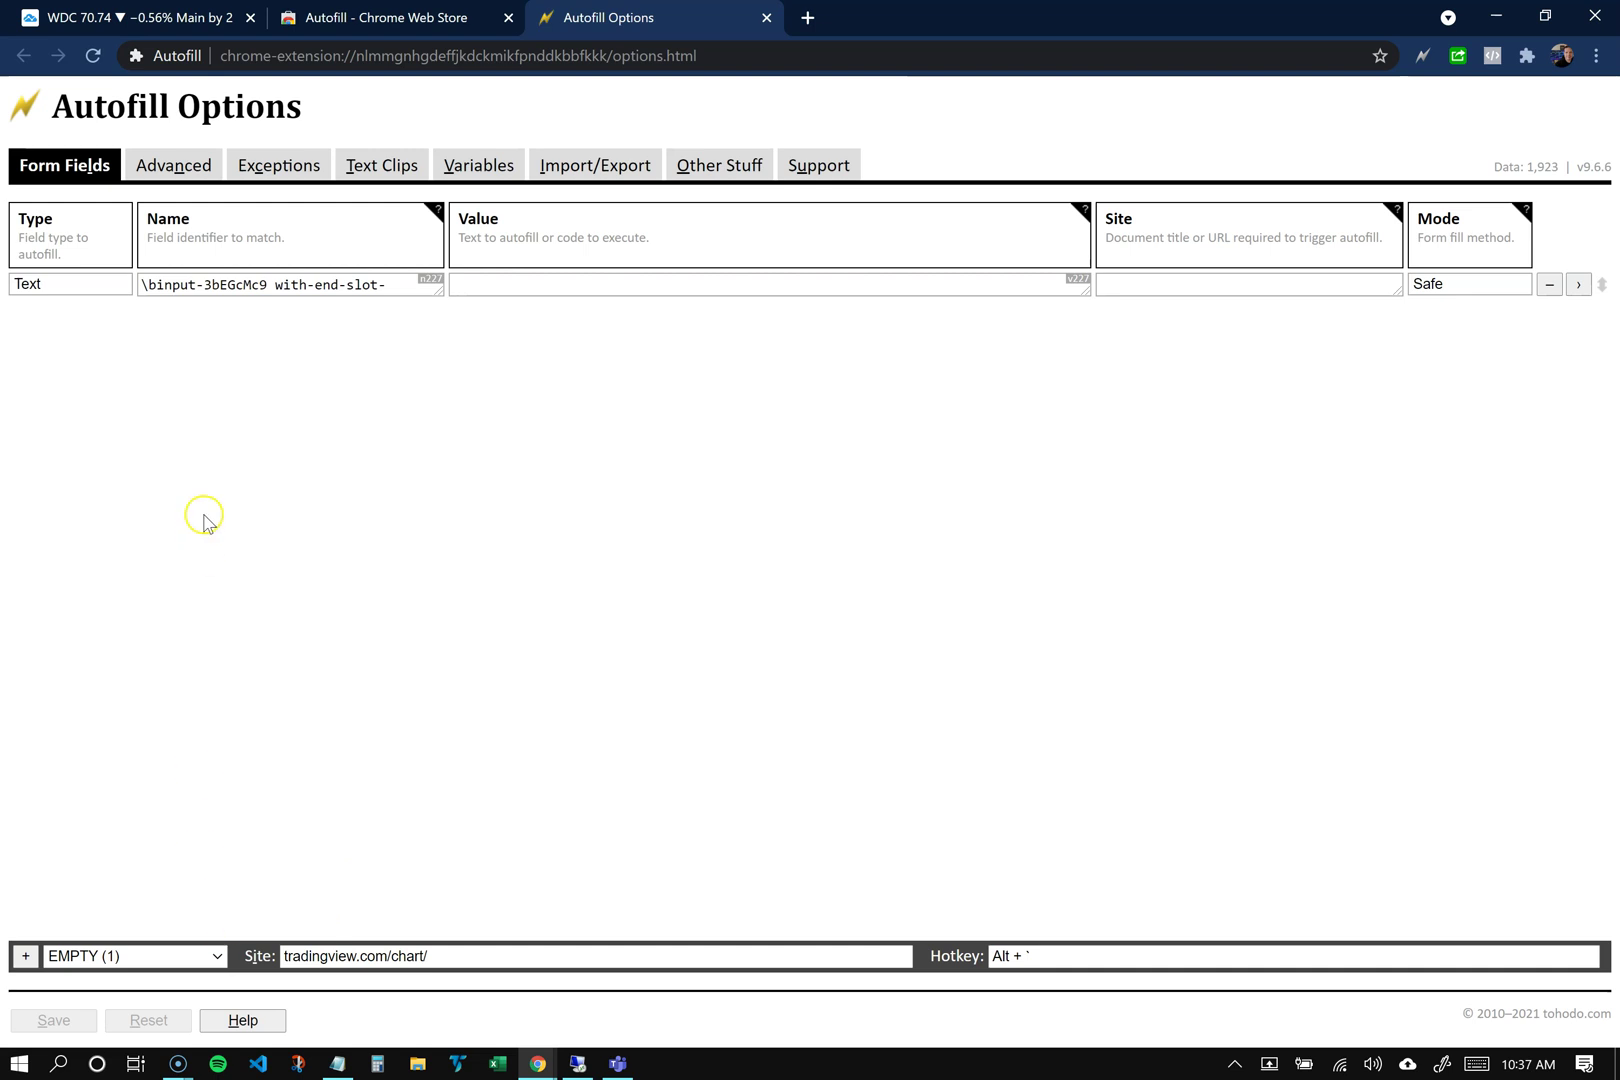
pyautogui.click(461, 290)
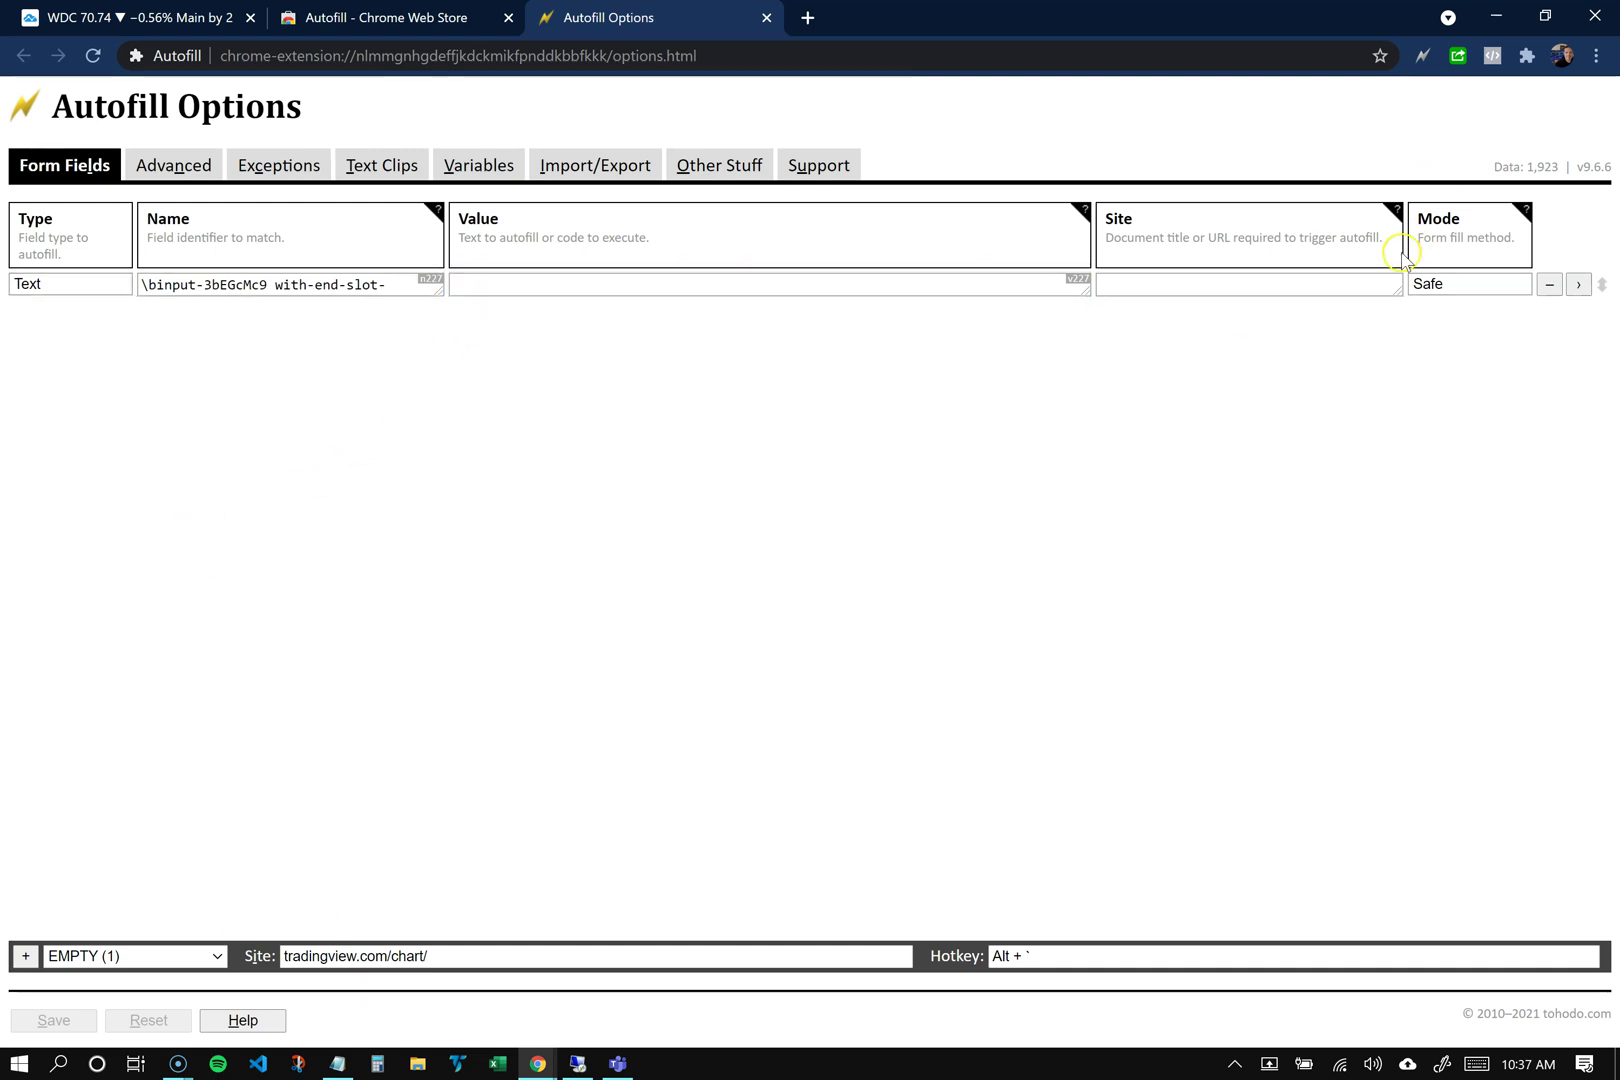
pyautogui.click(1524, 286)
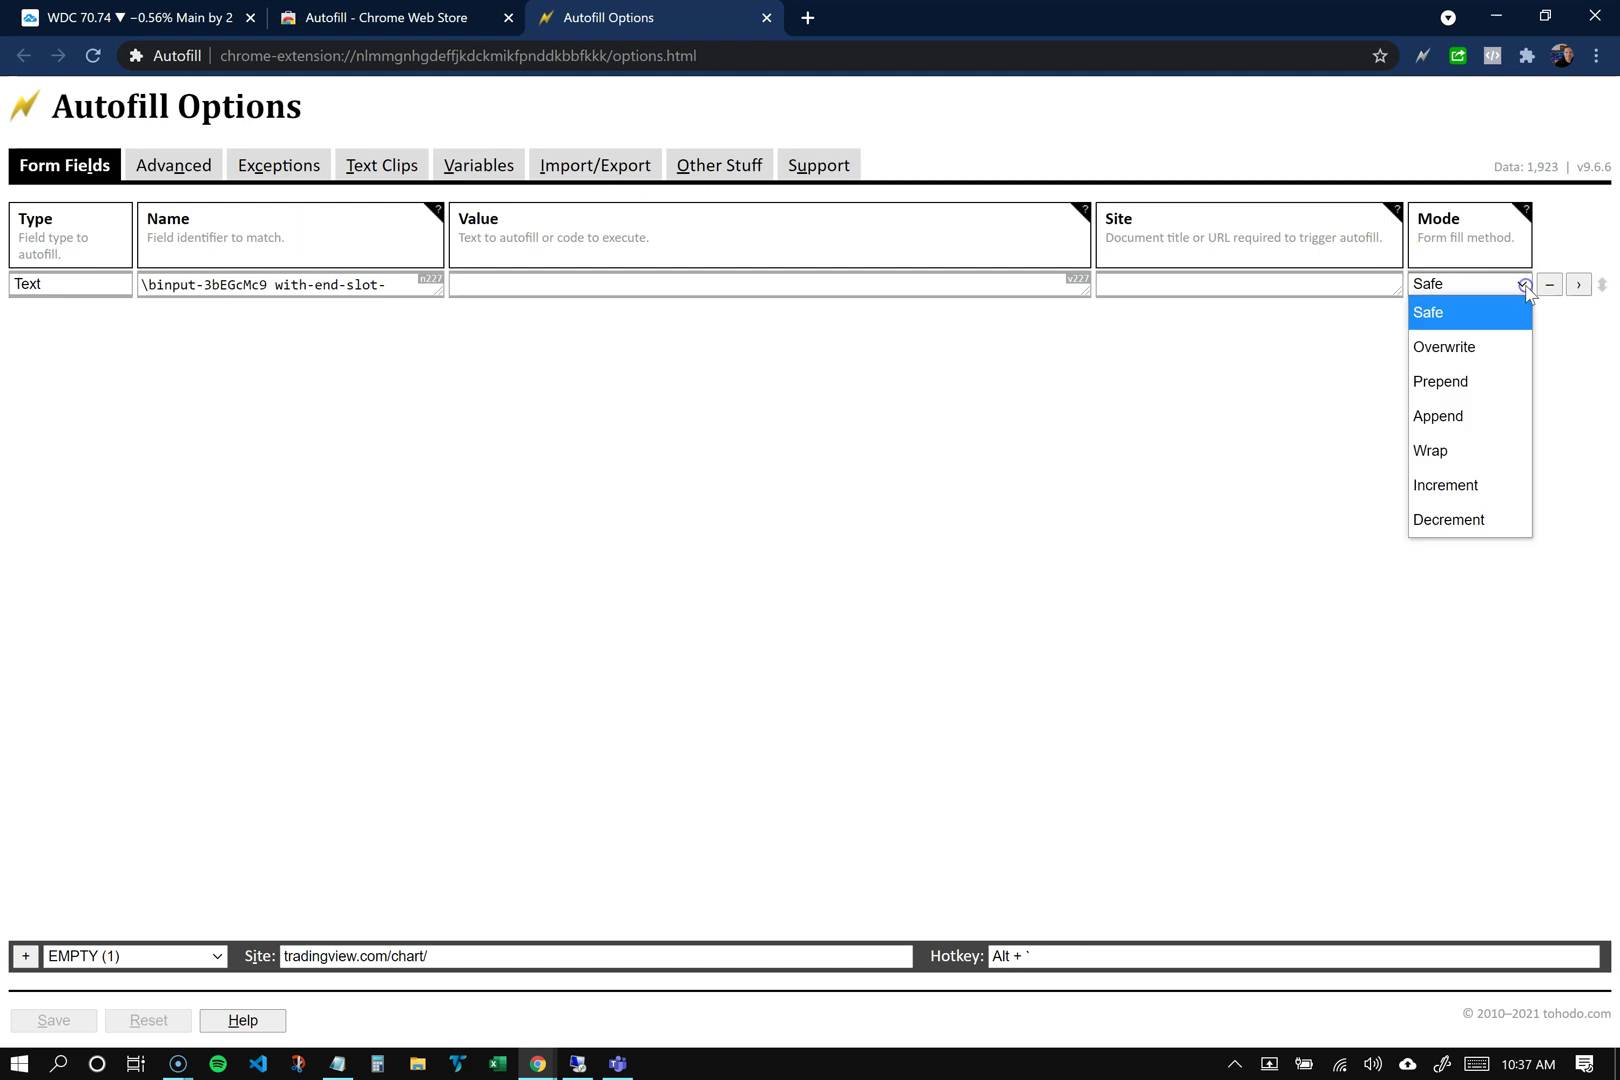
pyautogui.click(1467, 314)
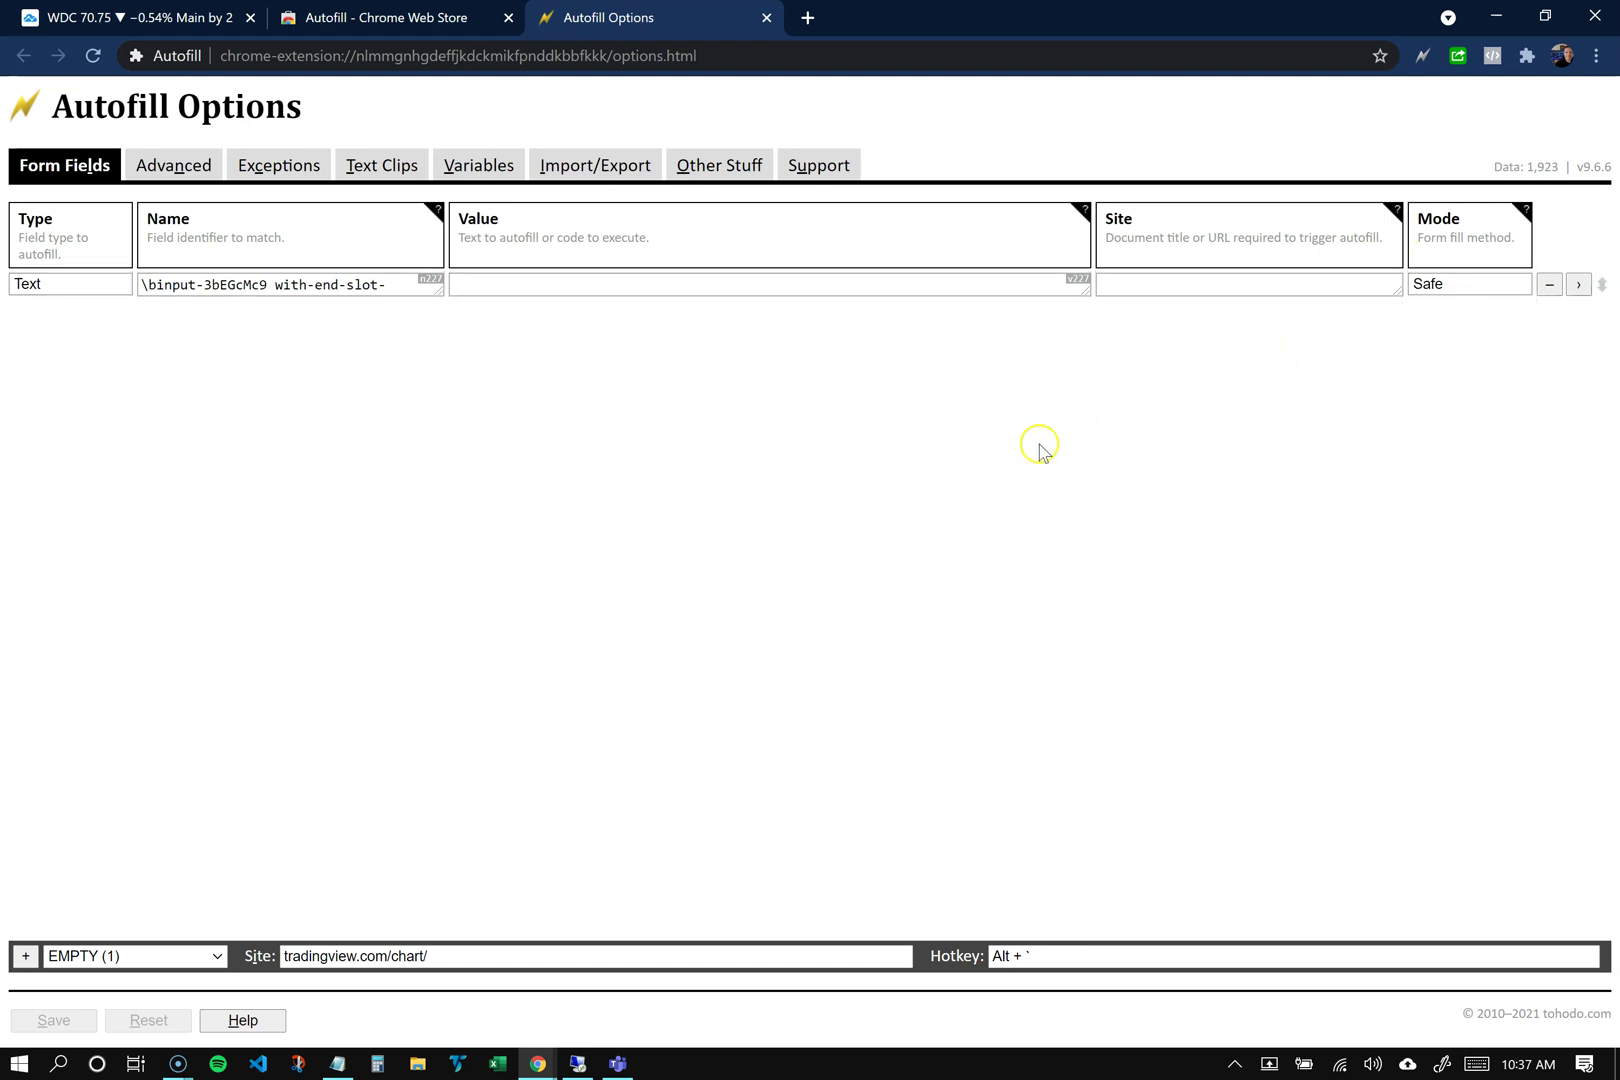